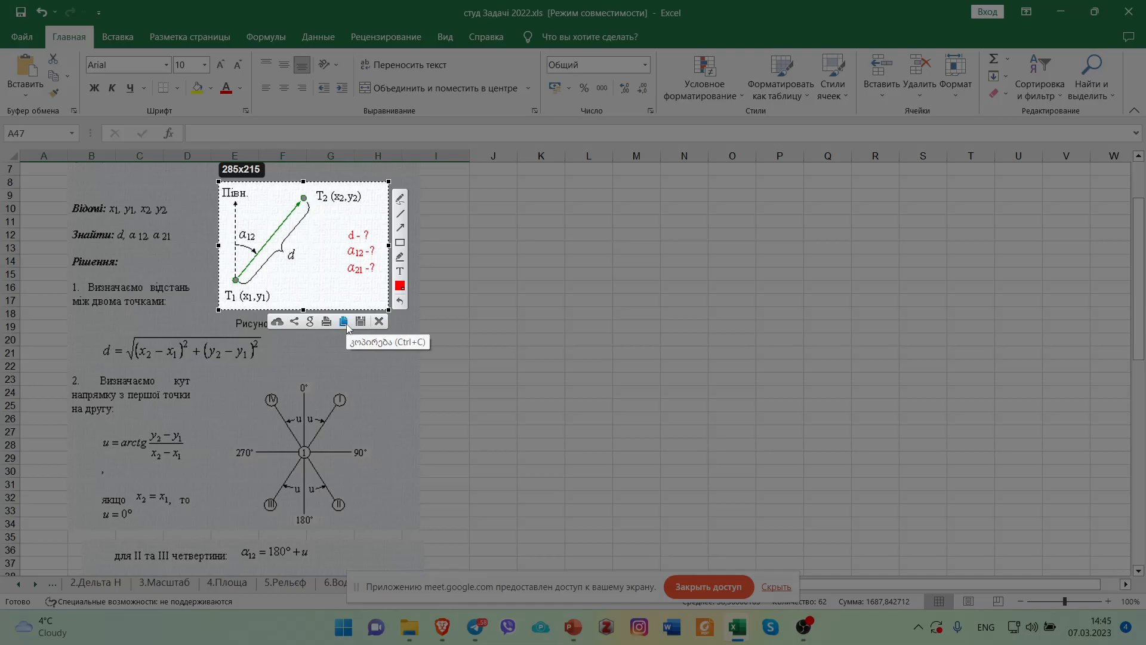
Copy the captured T1–T2 direction diagram, paste it into the Книга1 workbook and move it up beside the conversion formulas.
click(346, 323)
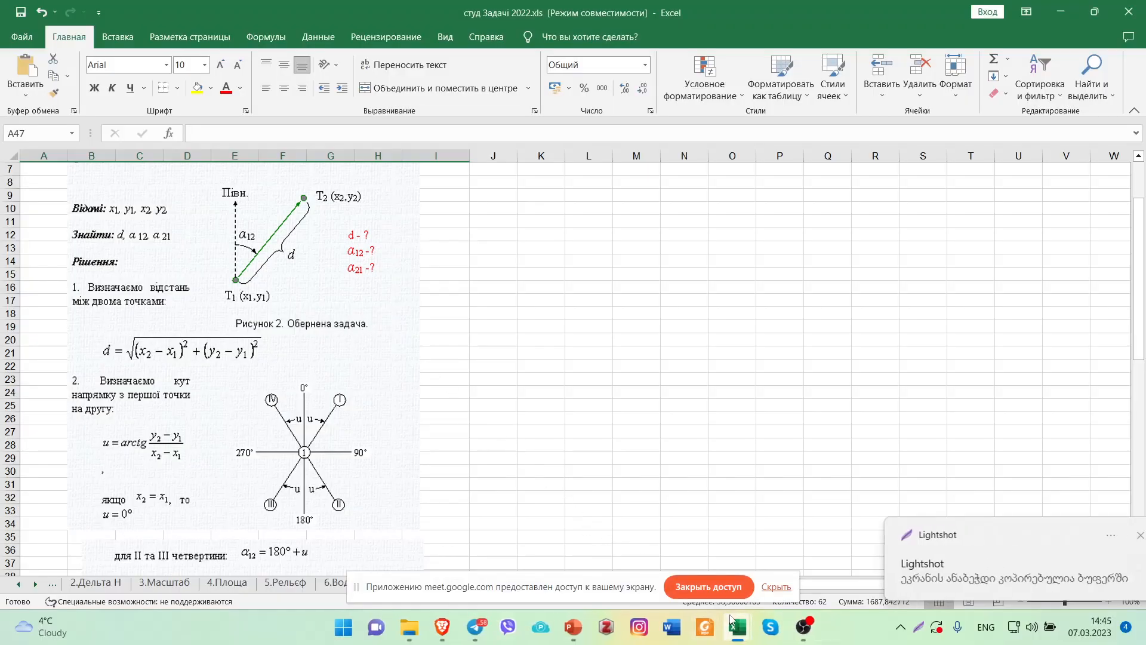
mouse_move(732, 624)
click(753, 517)
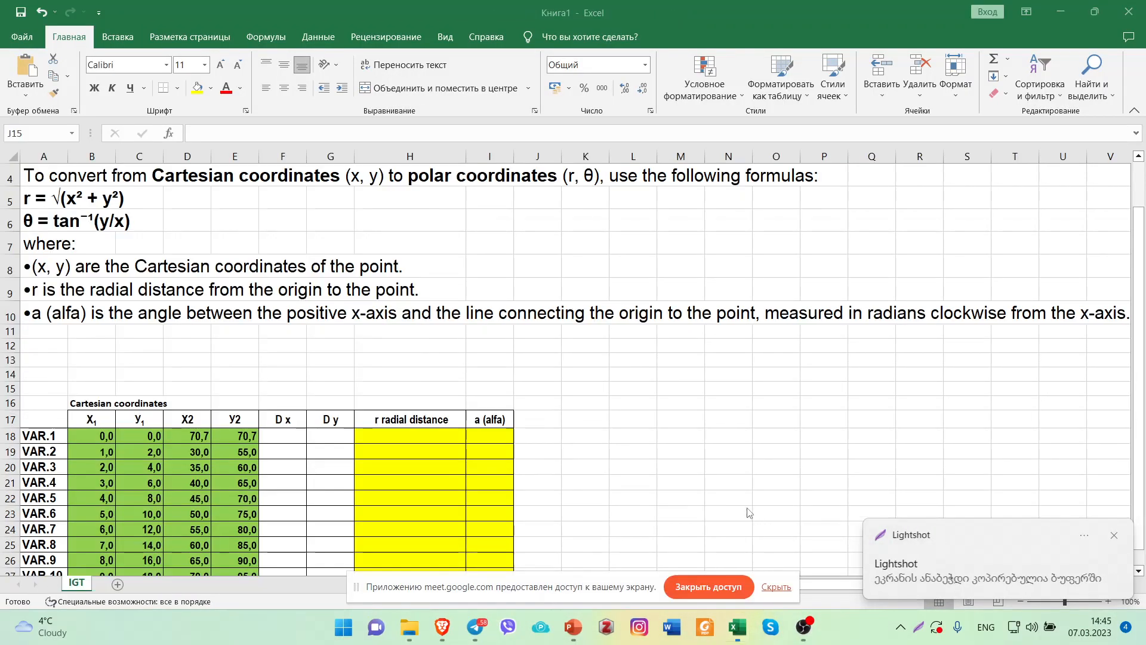
click(597, 363)
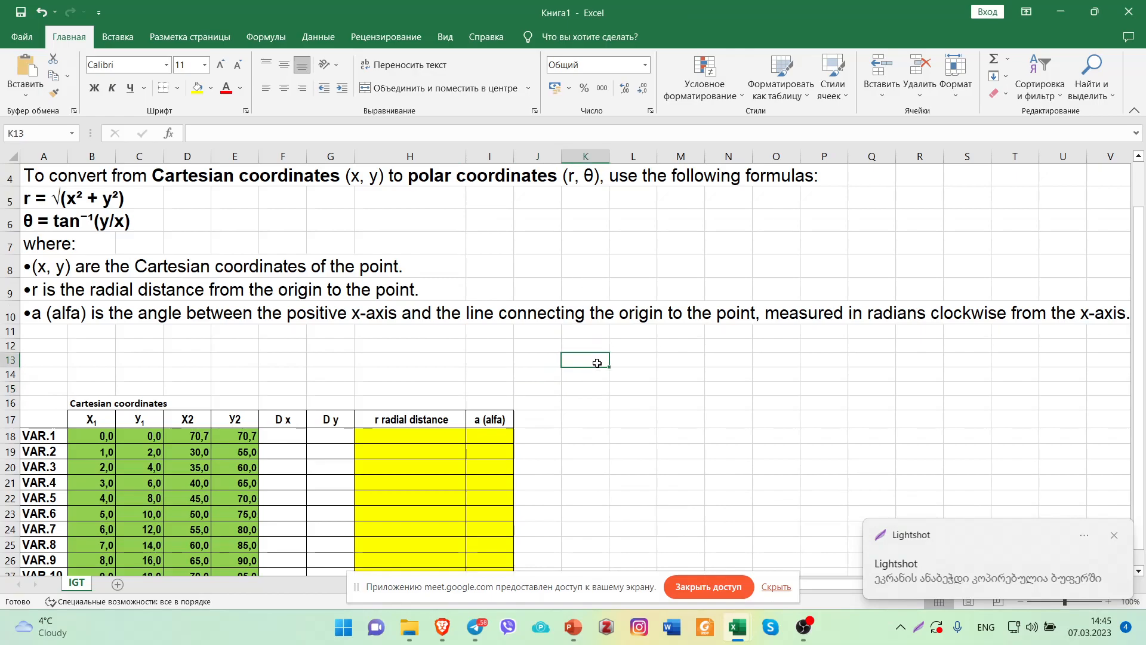
key(ctrl+v)
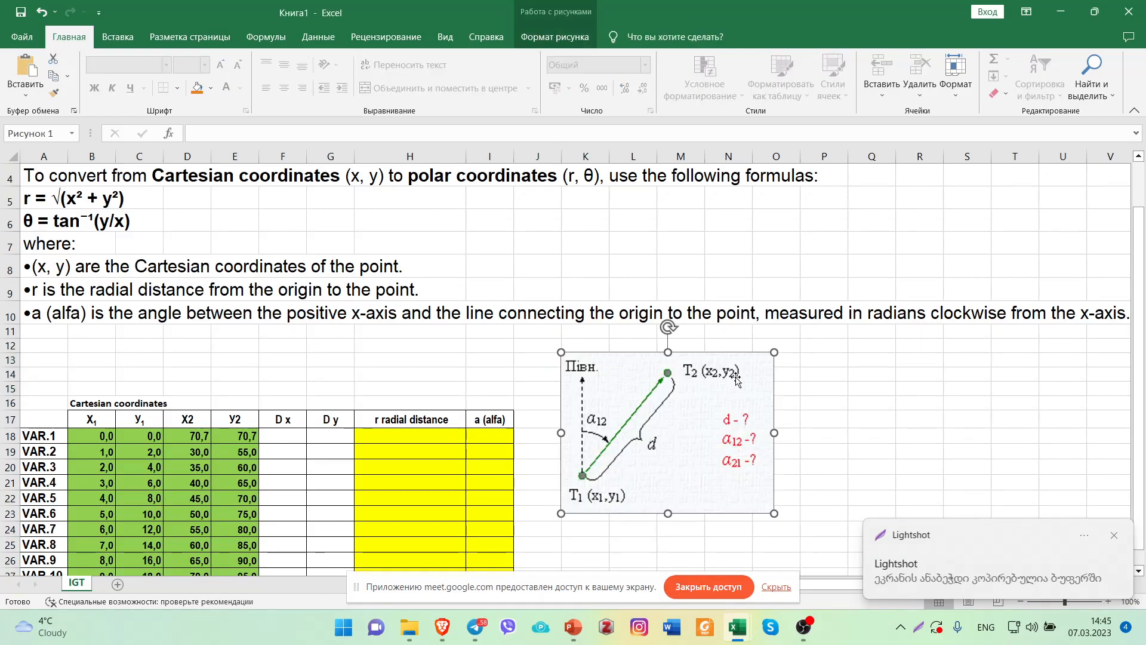
drag(702, 371, 720, 239)
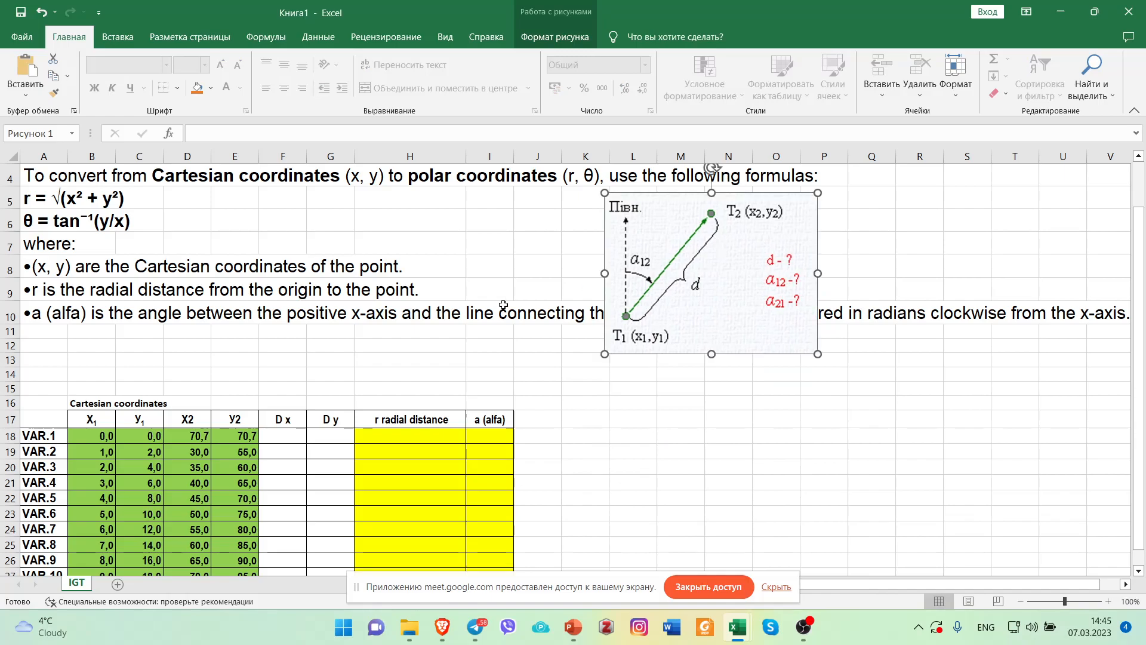
Select the conversion notes in A4:A10 and widen column A to several times its width.
click(44, 321)
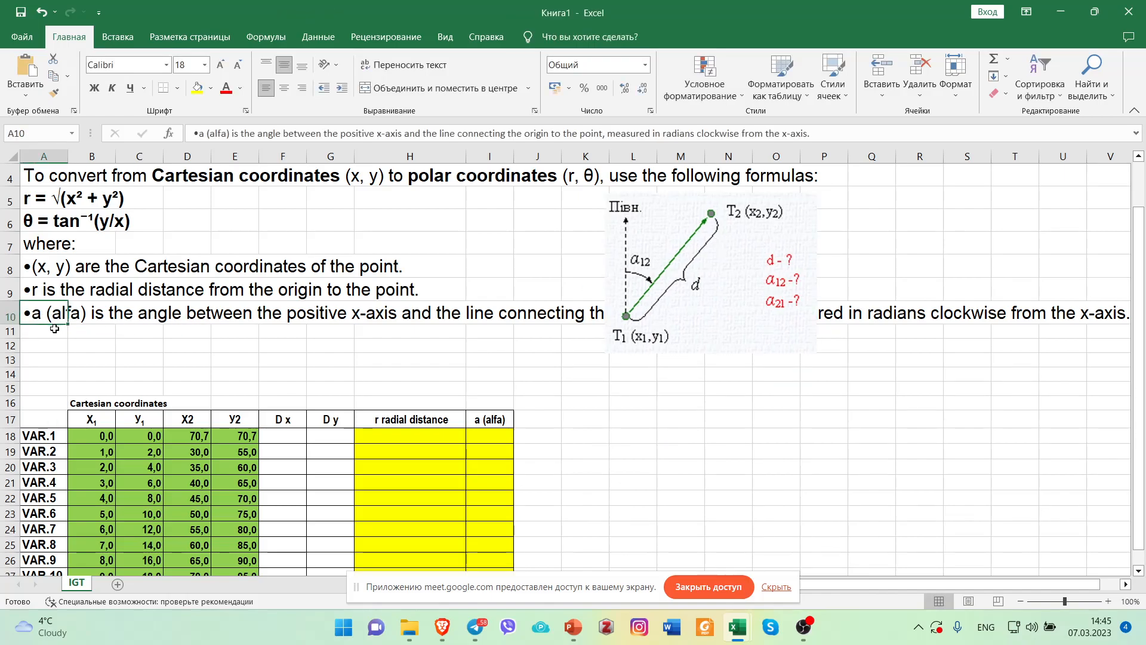
drag(45, 176, 45, 307)
drag(68, 158, 259, 159)
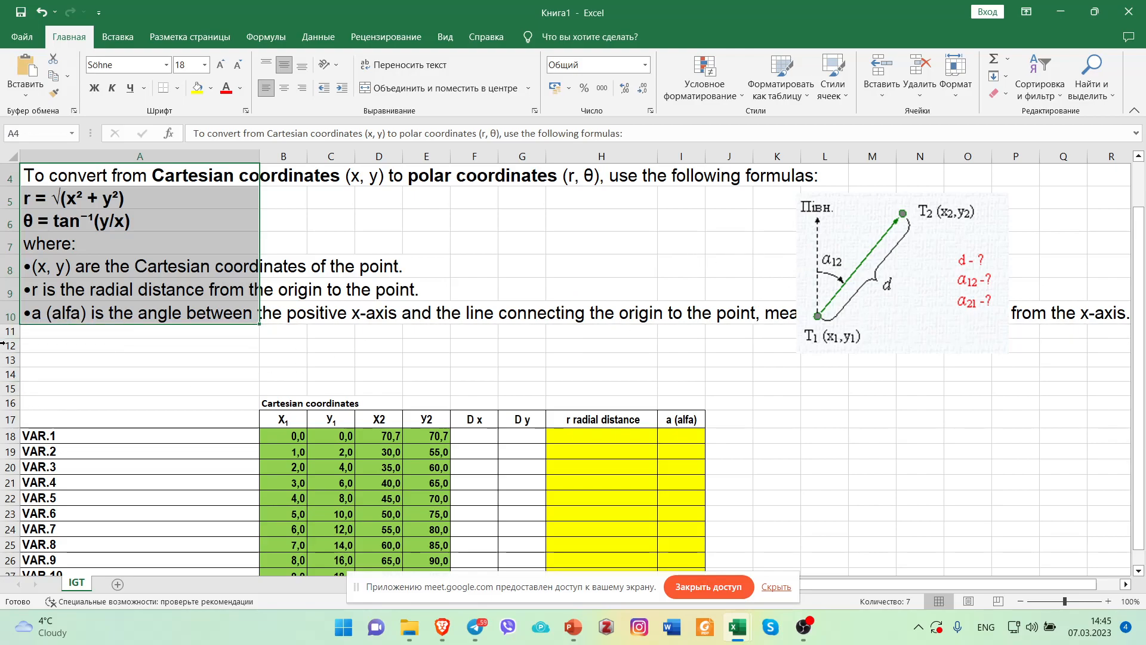
Insert two blank rows above the "To convert from Cartesian coordinates" line in row 4.
drag(6, 324, 6, 321)
click(5, 174)
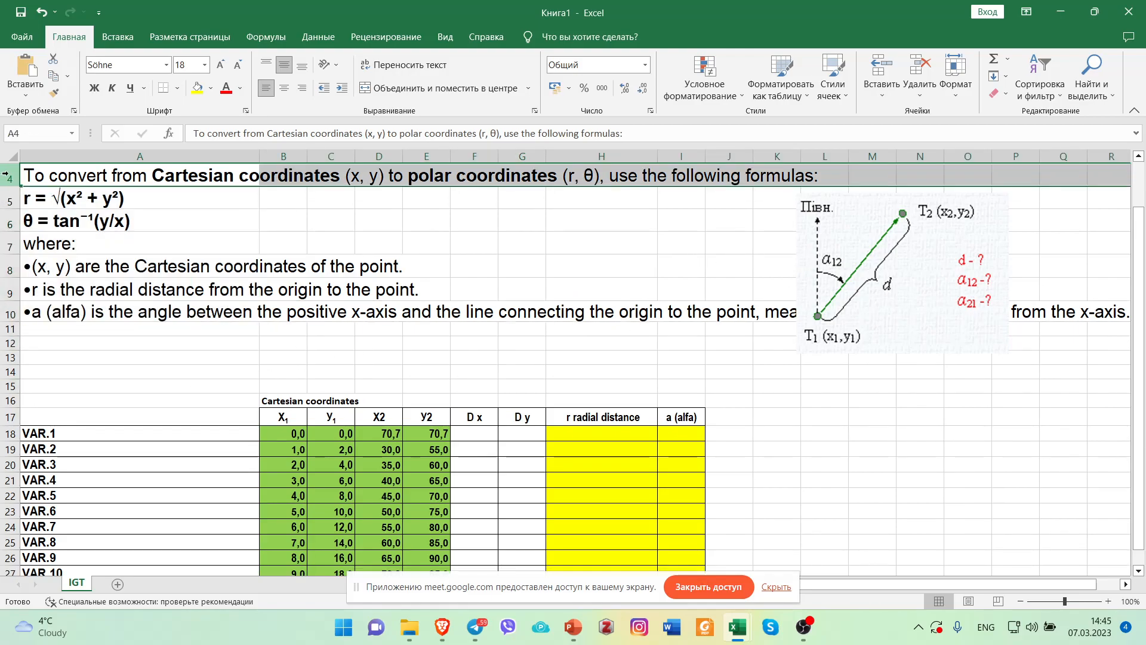
right_click(8, 176)
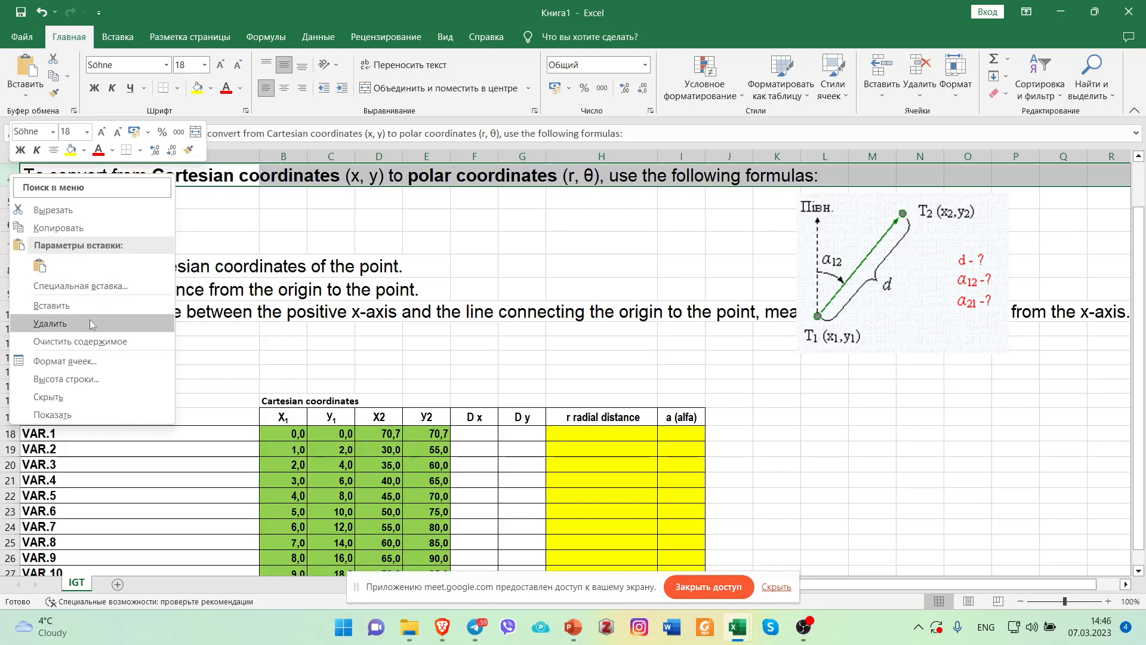
click(51, 305)
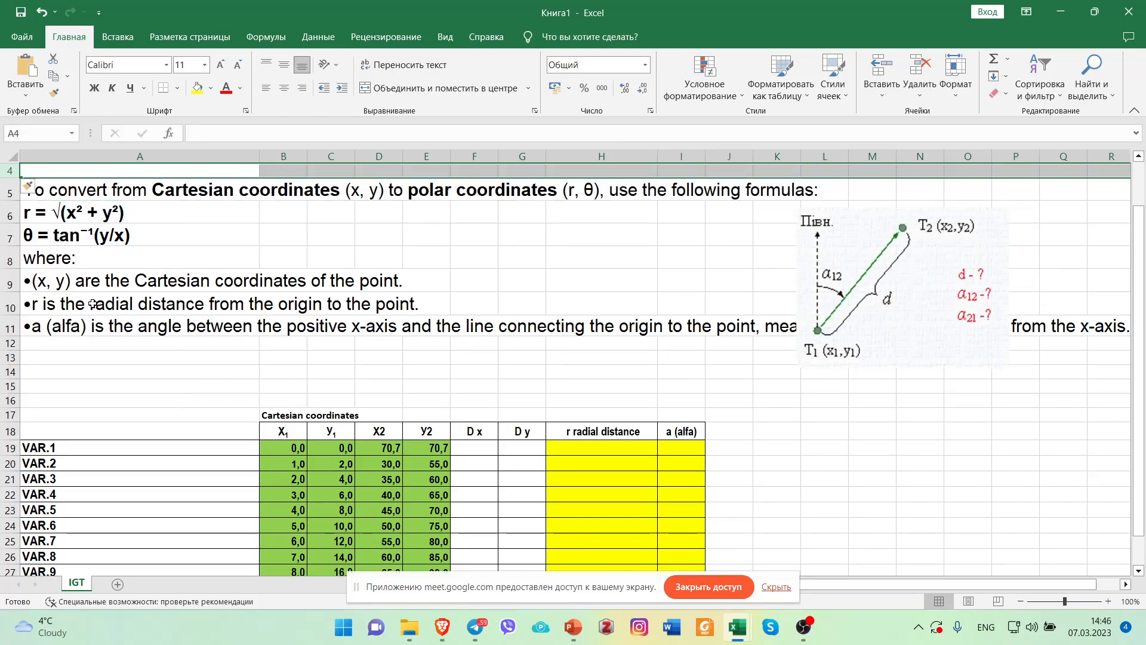
right_click(6, 175)
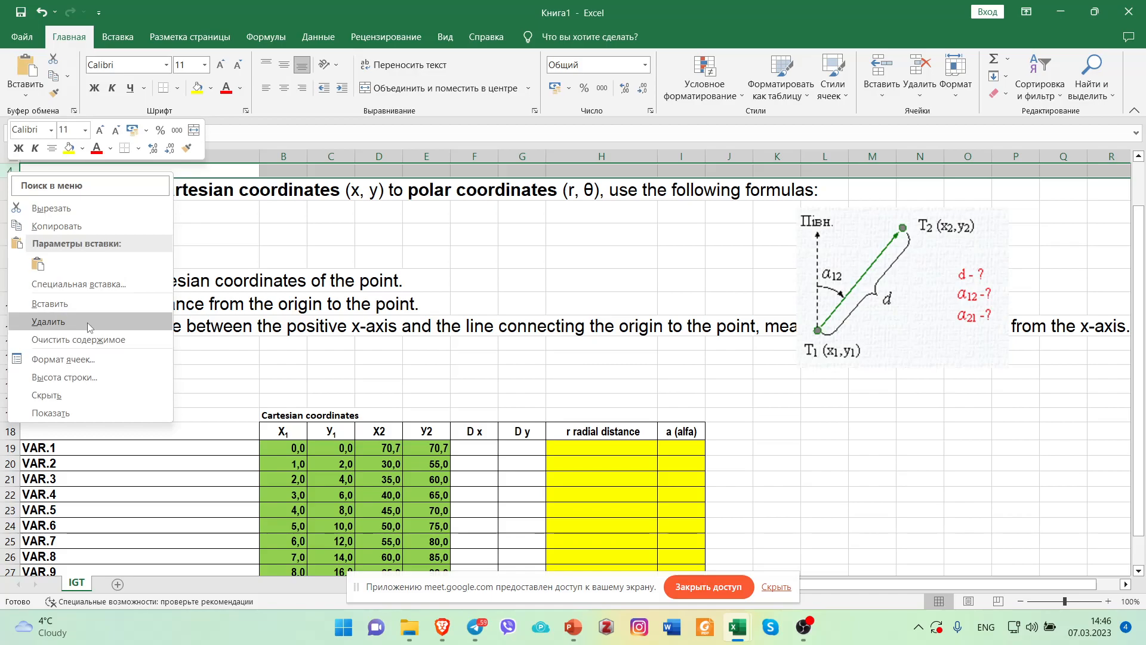
click(51, 303)
scroll(238, 299, up, 1)
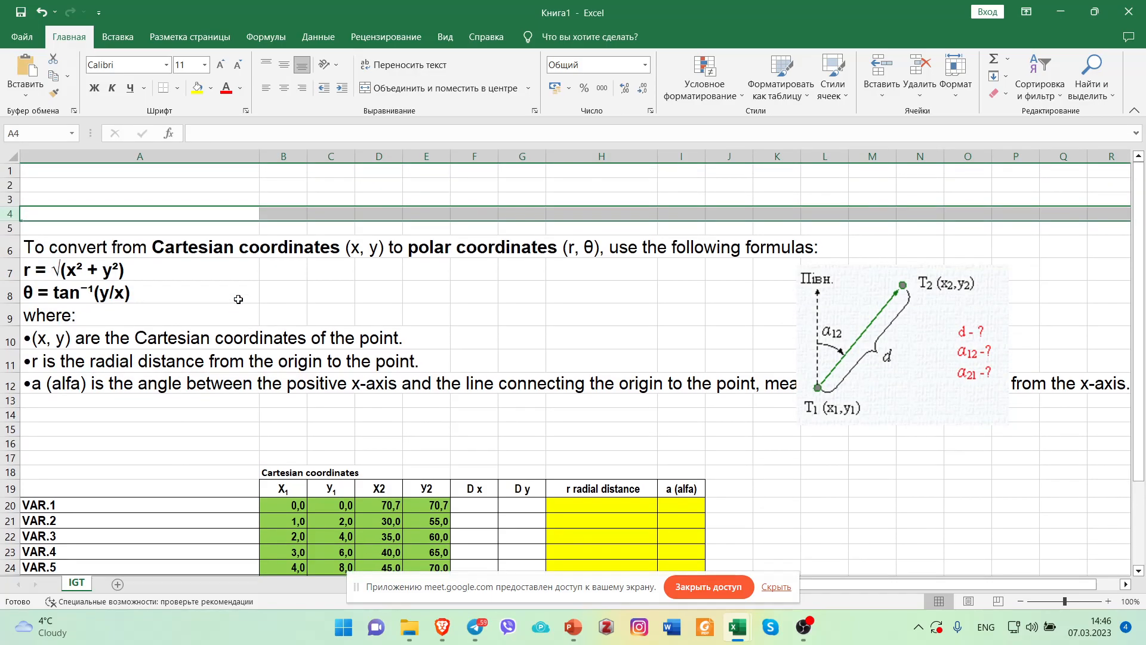
Move the block of conversion notes down to A10:A16, then shrink the diagram slightly and place it in the space above.
drag(41, 250, 32, 448)
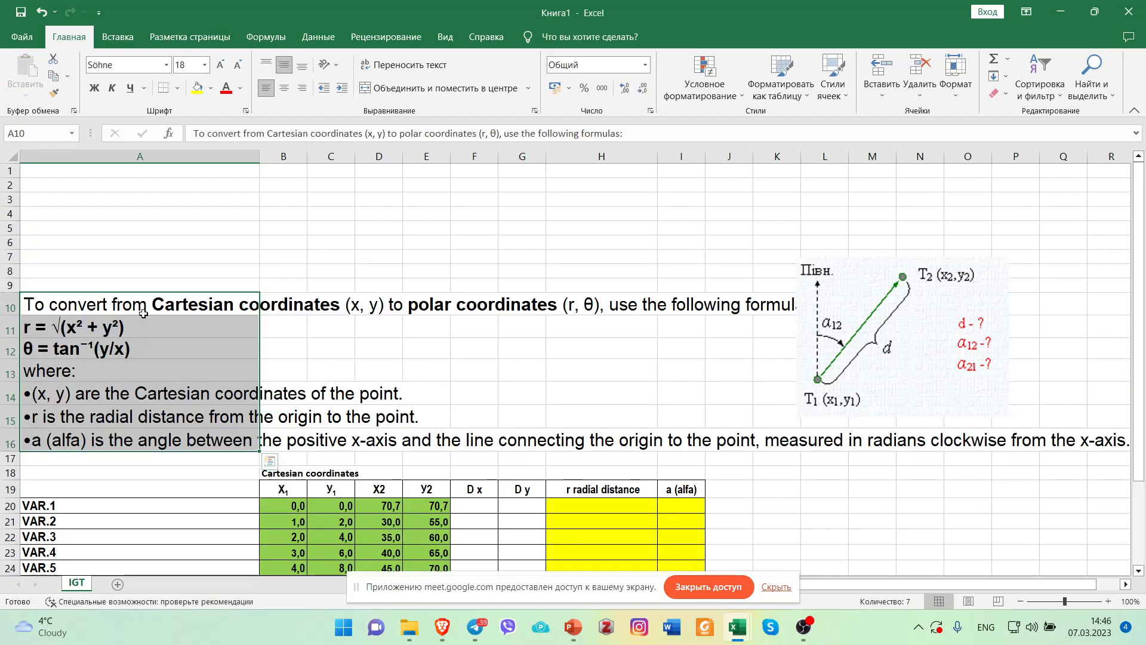
click(177, 252)
drag(860, 326, 906, 239)
drag(844, 334, 860, 306)
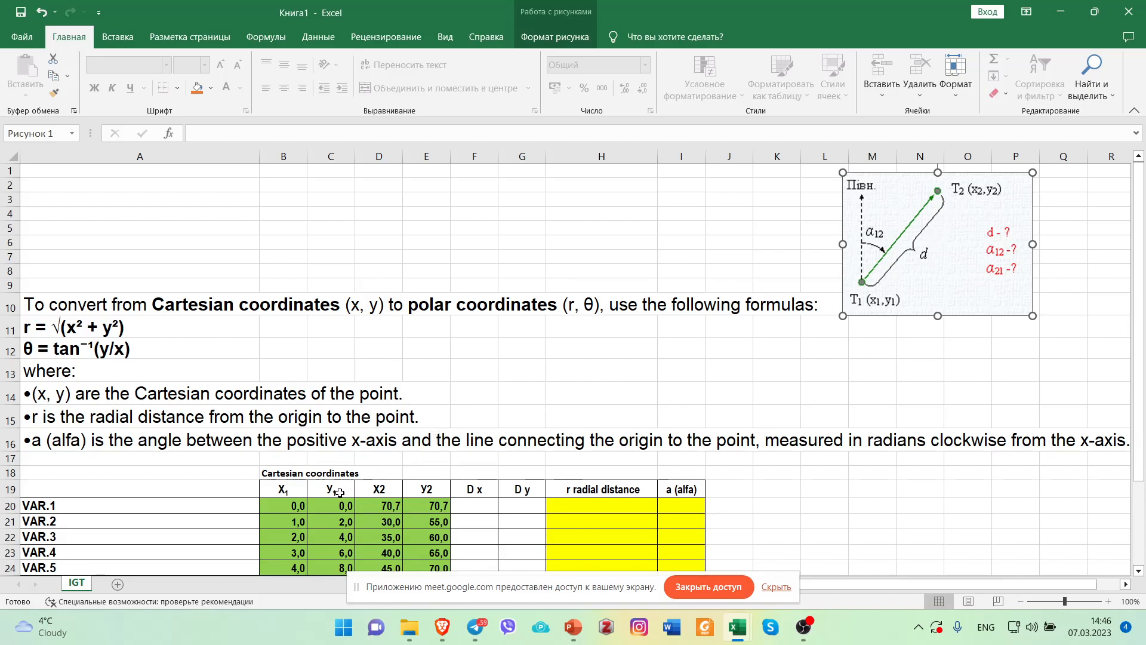
Narrow column A to about half its width and reduce the font size of the notes in A10:A16 to 14.
drag(260, 155, 124, 179)
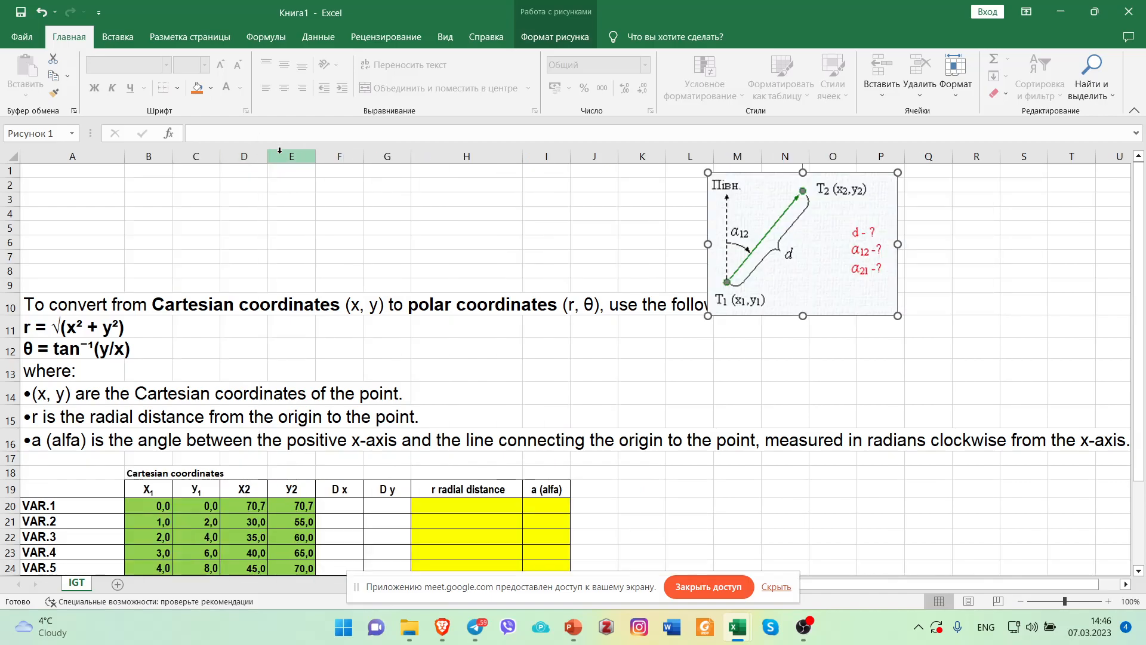
drag(40, 305, 40, 442)
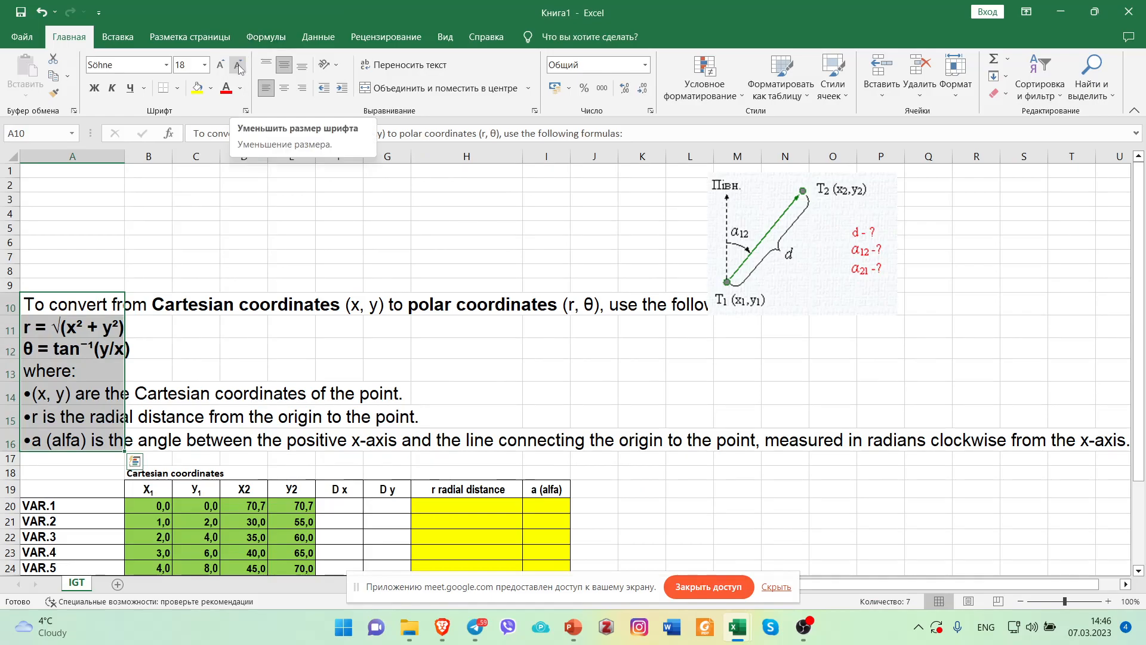
click(238, 70)
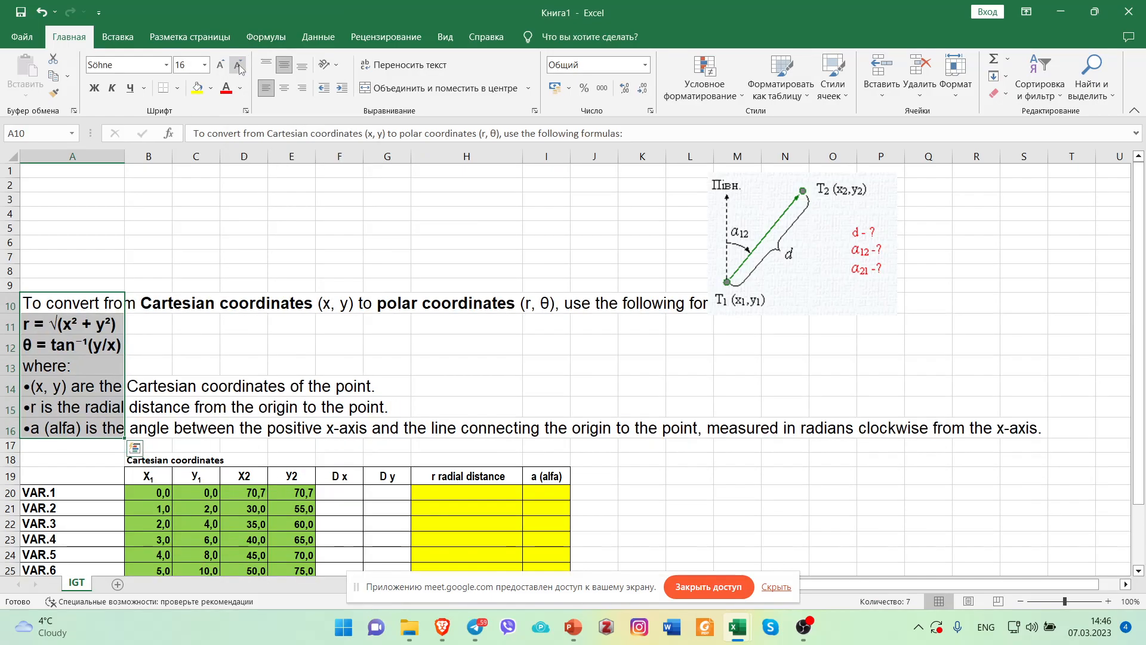
click(239, 69)
click(391, 216)
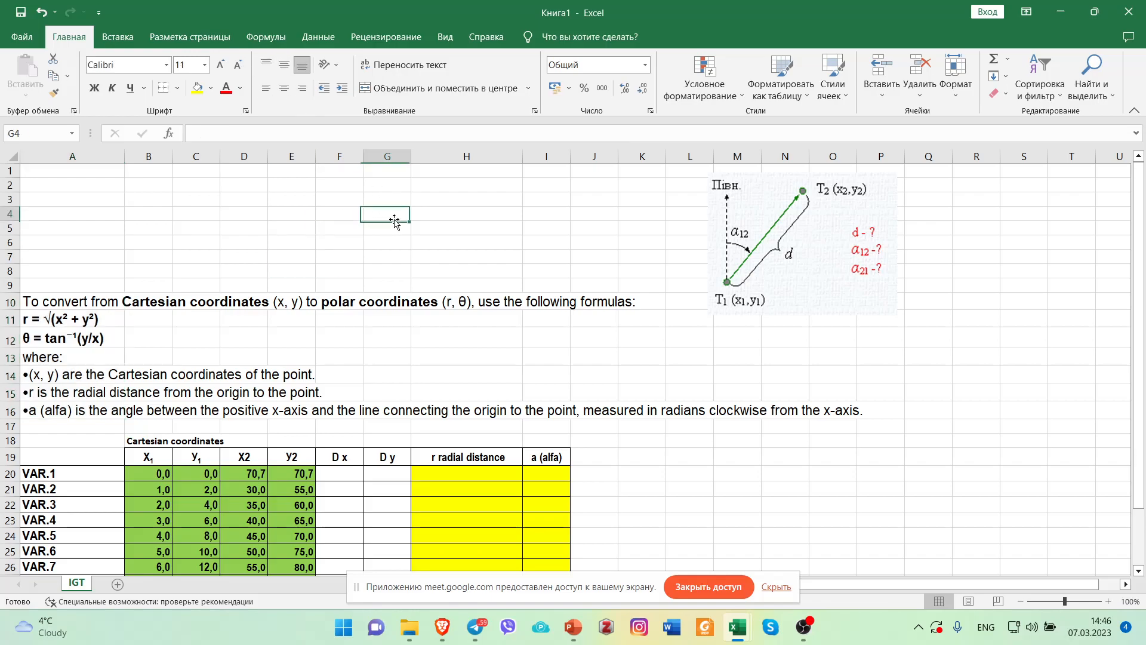
Replace θ with a in the polar coordinates notation of cell A10 so it reads (r, a).
click(462, 303)
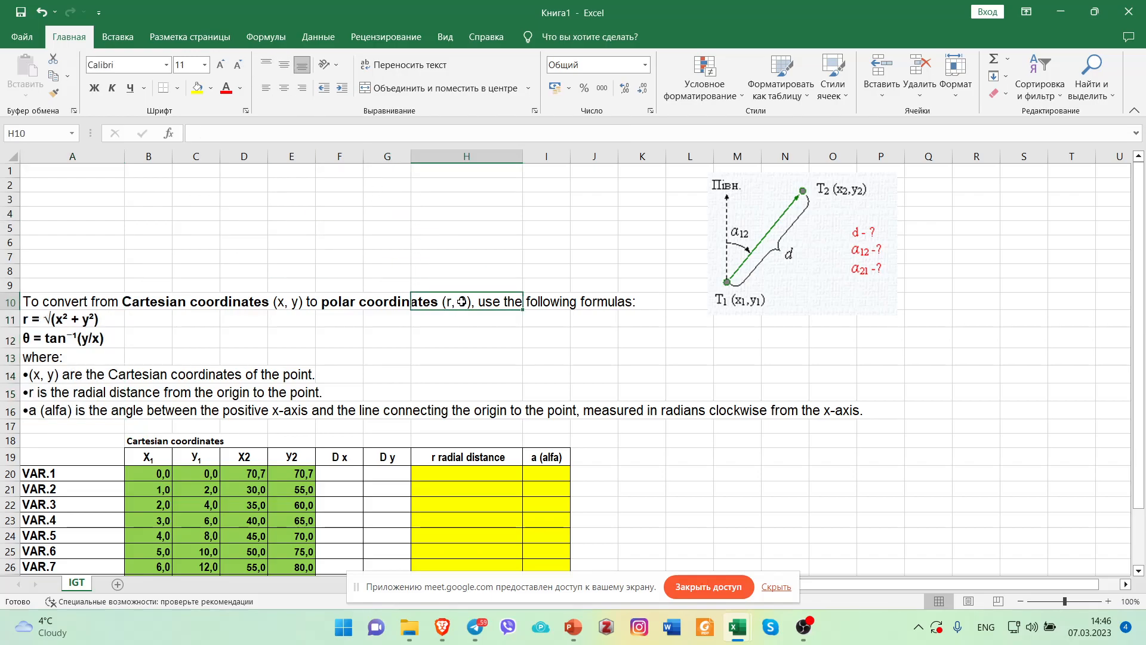
double_click(462, 302)
click(335, 213)
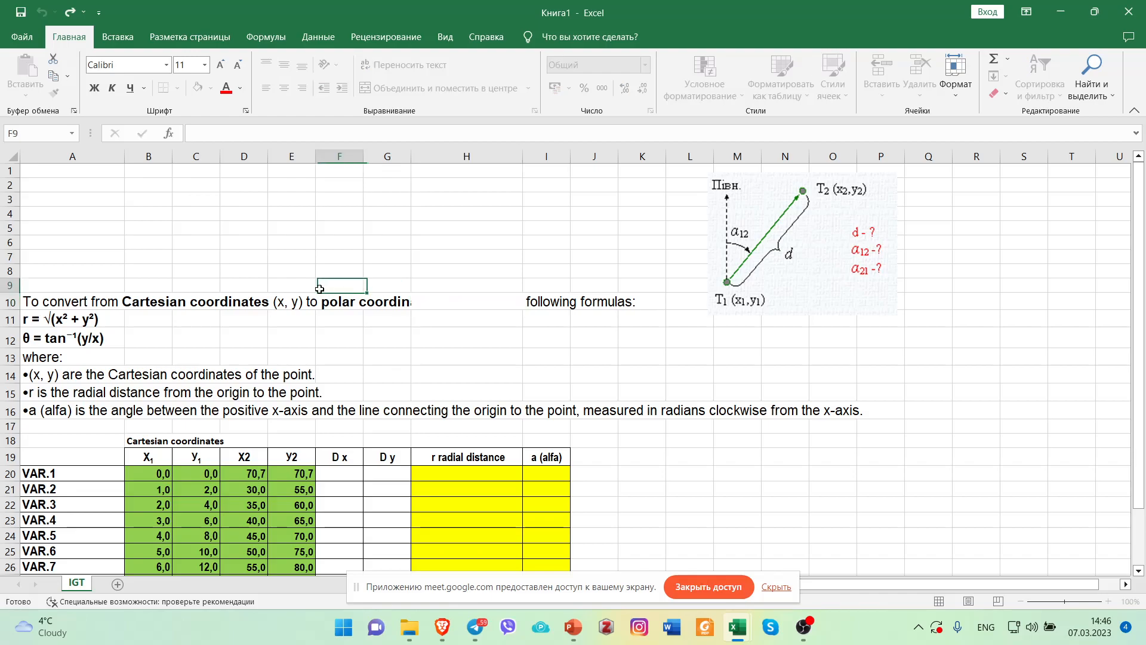
click(91, 299)
double_click(491, 134)
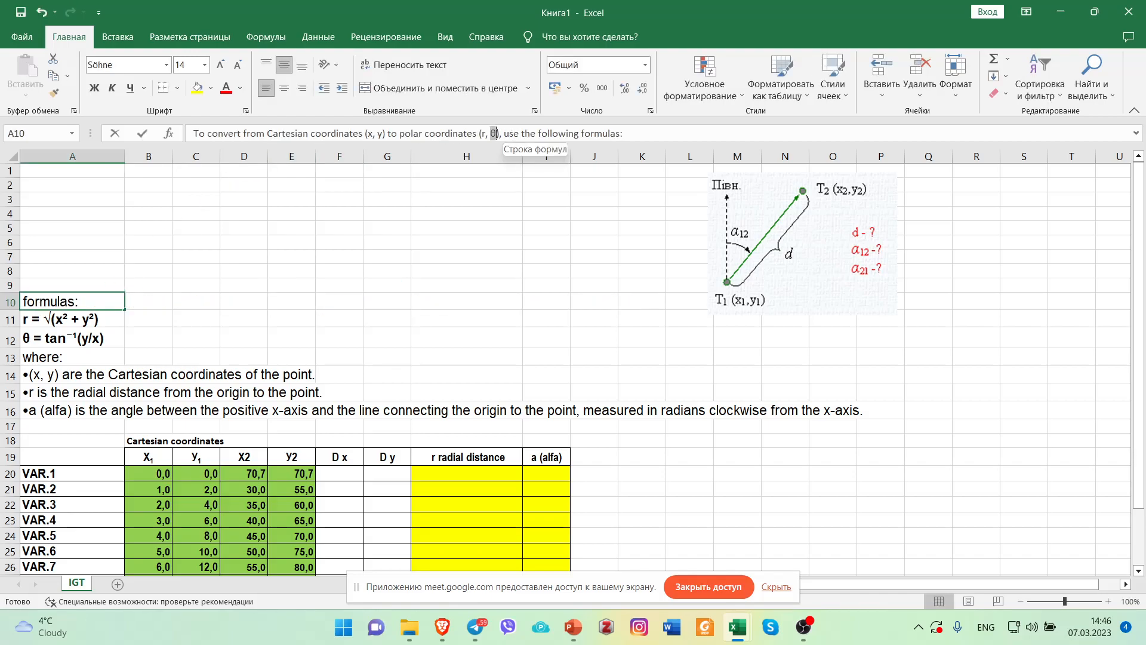
text(a)
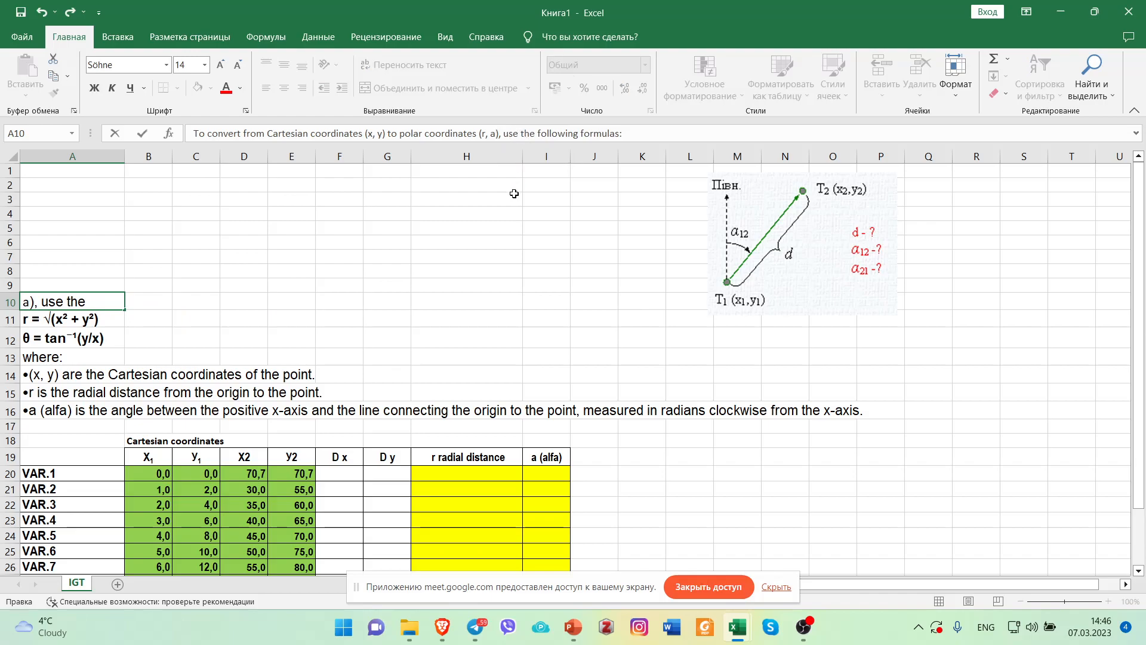
click(508, 217)
Shift the diagram slightly to the left so it starts at column L.
click(736, 242)
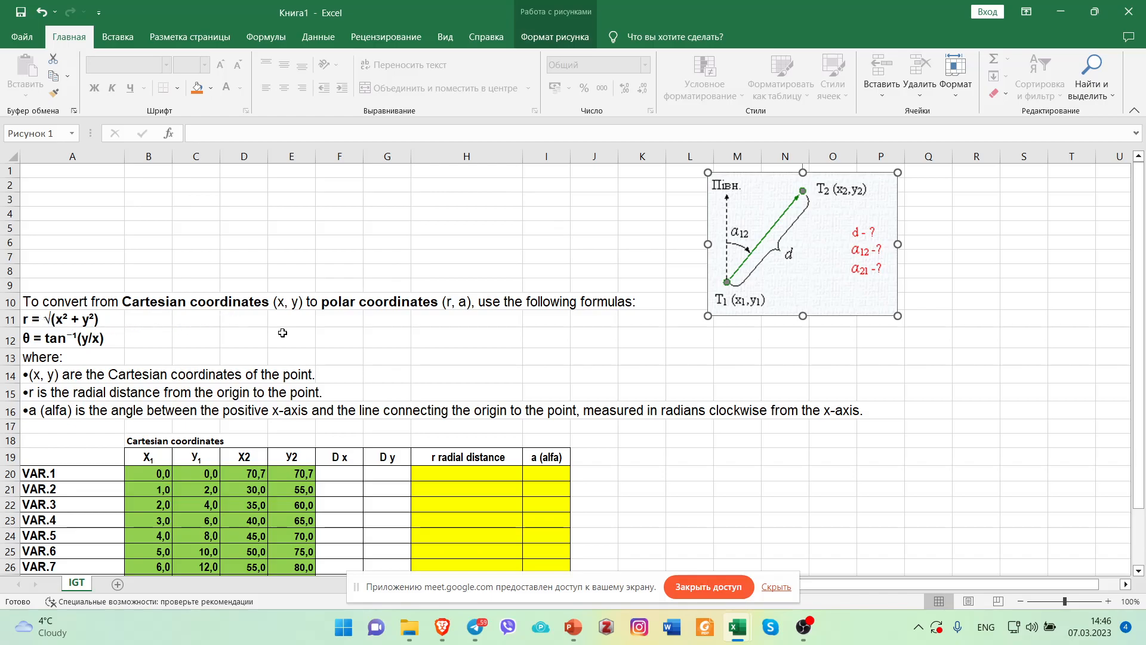
click(263, 340)
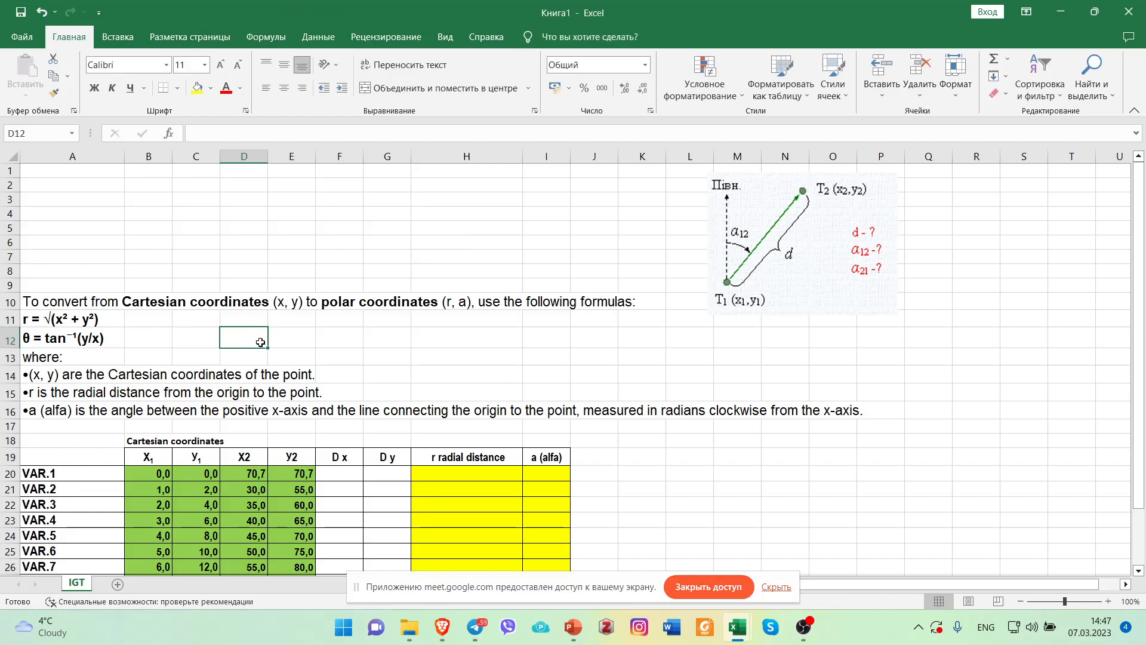
drag(802, 271, 784, 270)
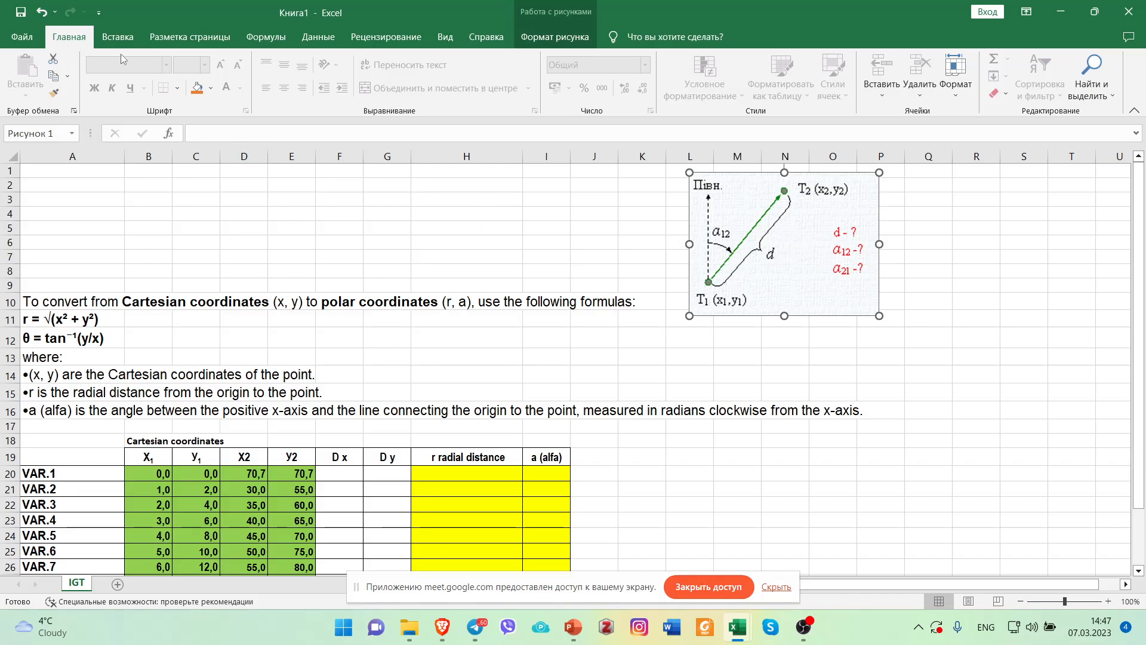
Save the workbook as Homeworks in the !__!_НАУ_Geodesy folder inside _Lections.
click(22, 37)
click(73, 230)
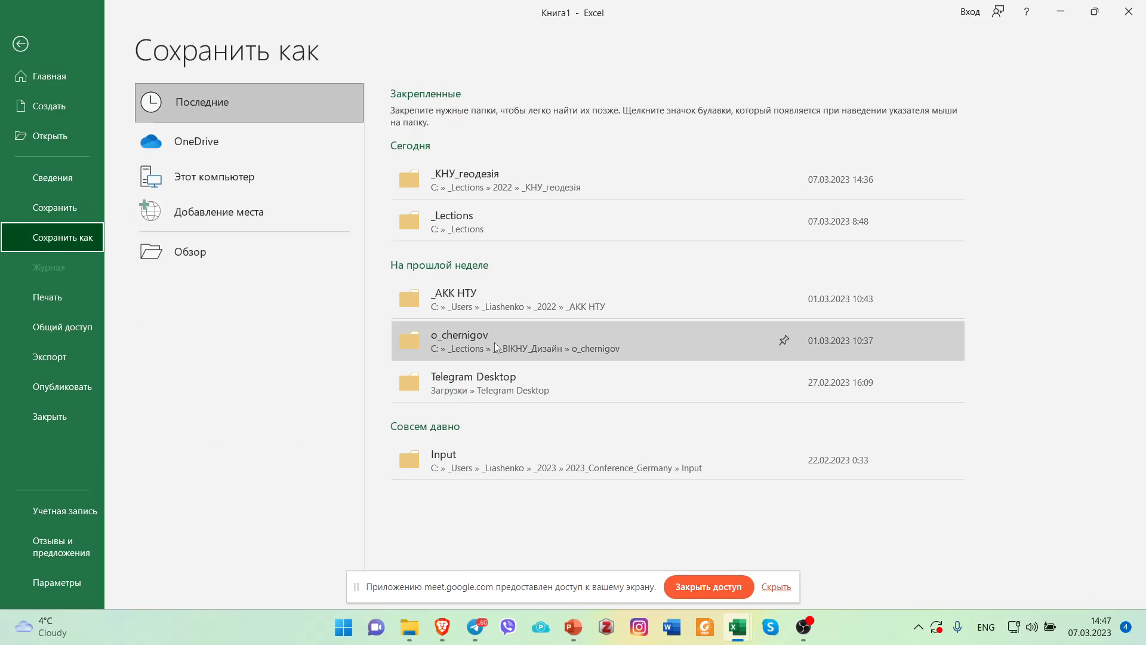
click(490, 231)
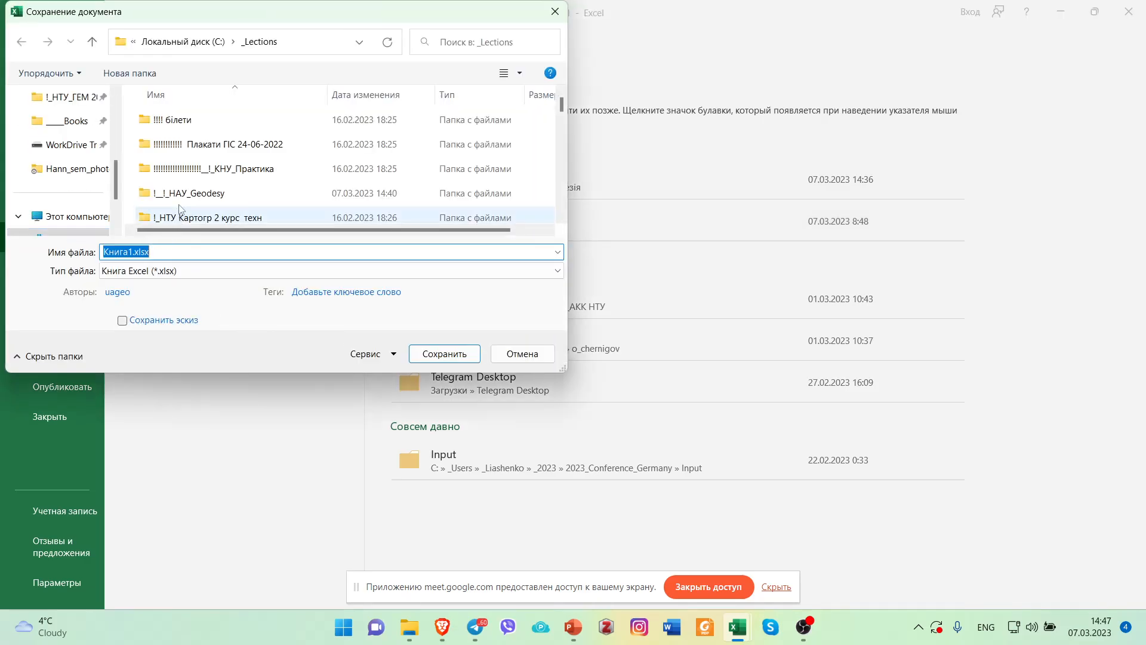
drag(564, 369, 761, 519)
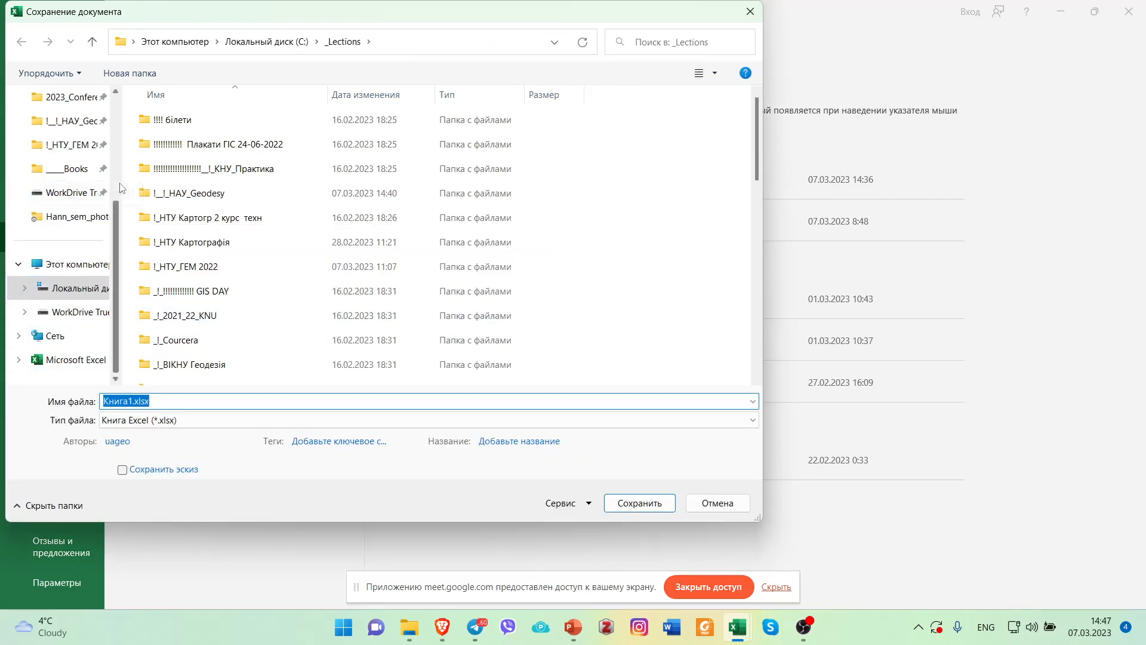
click(86, 127)
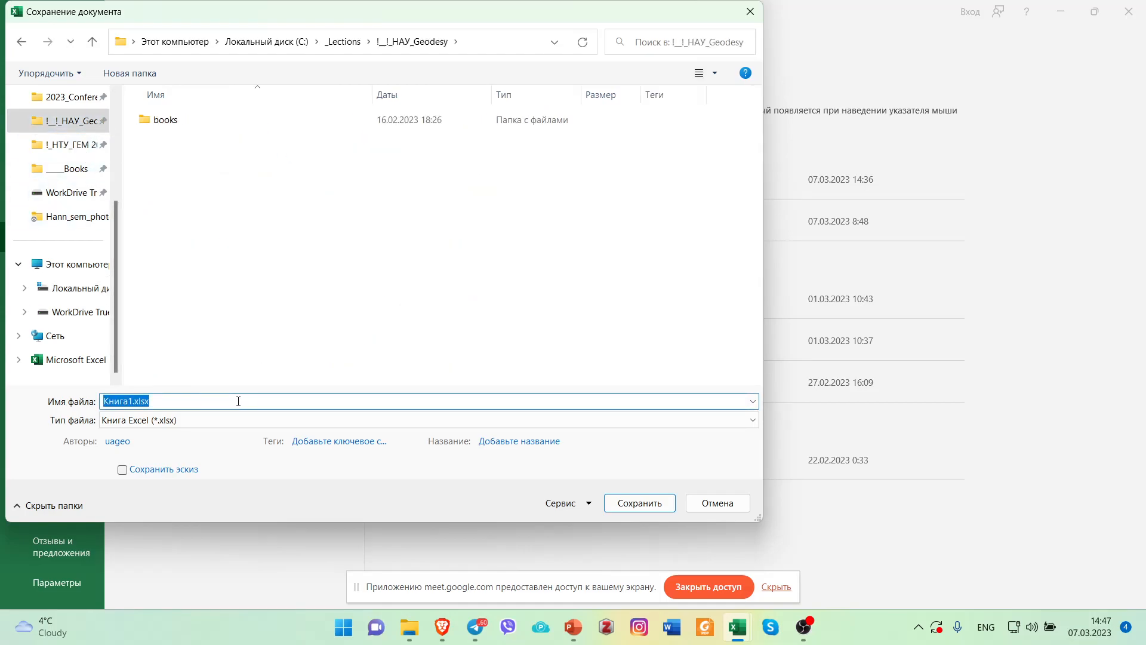
text(Homeworks)
key(Return)
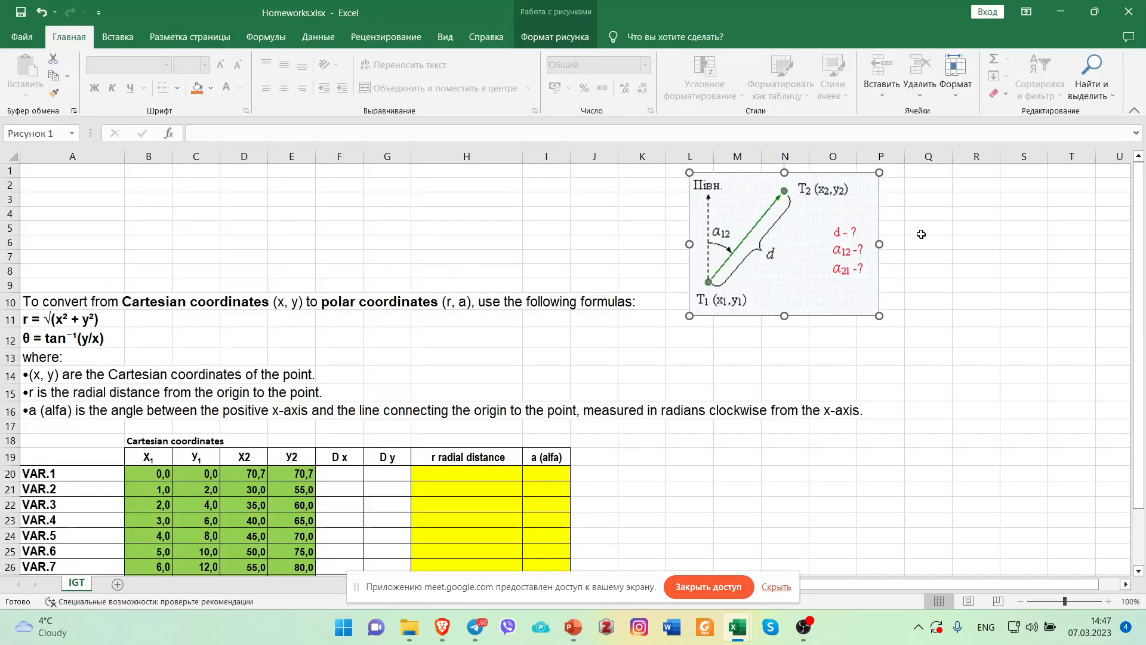
click(921, 234)
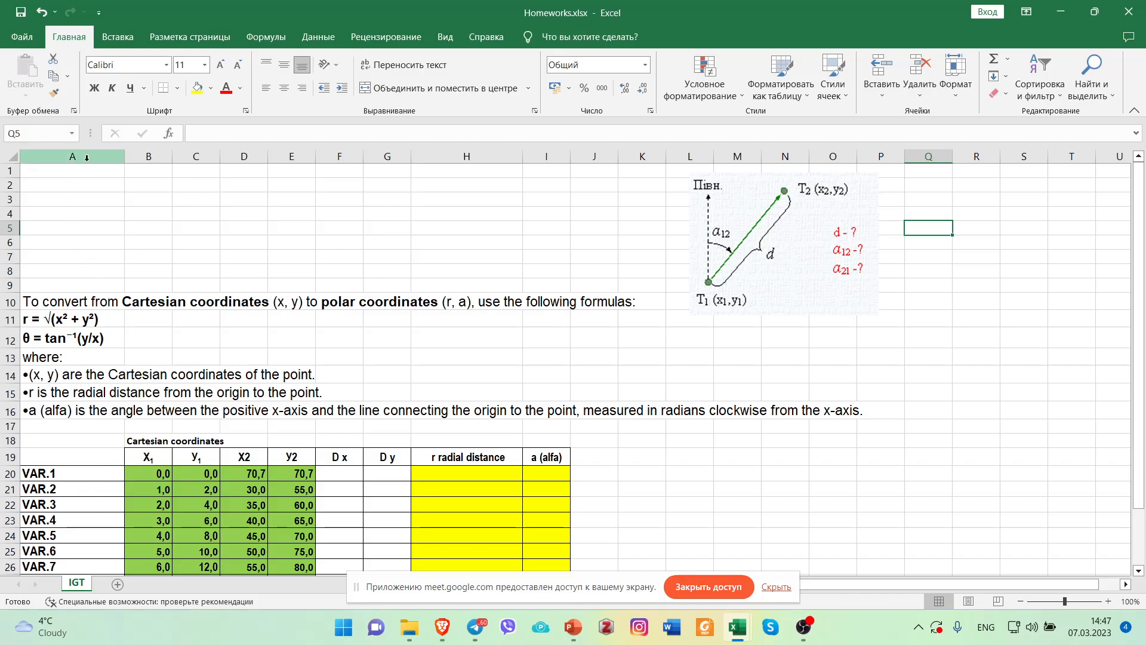
click(352, 472)
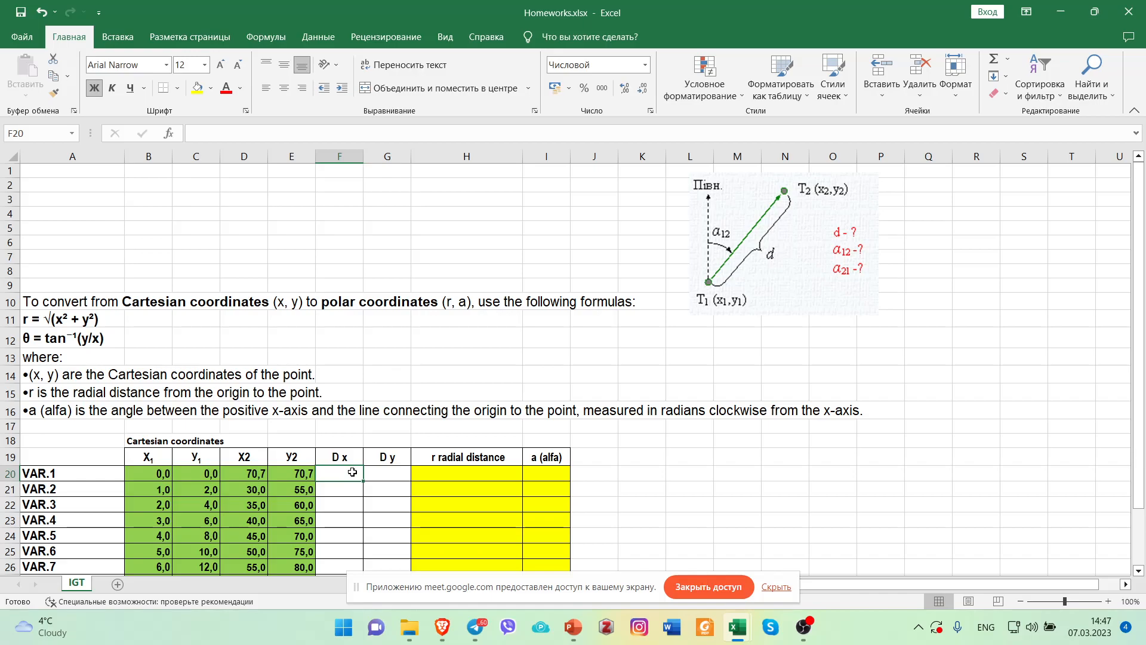
scroll(352, 472, down, 3)
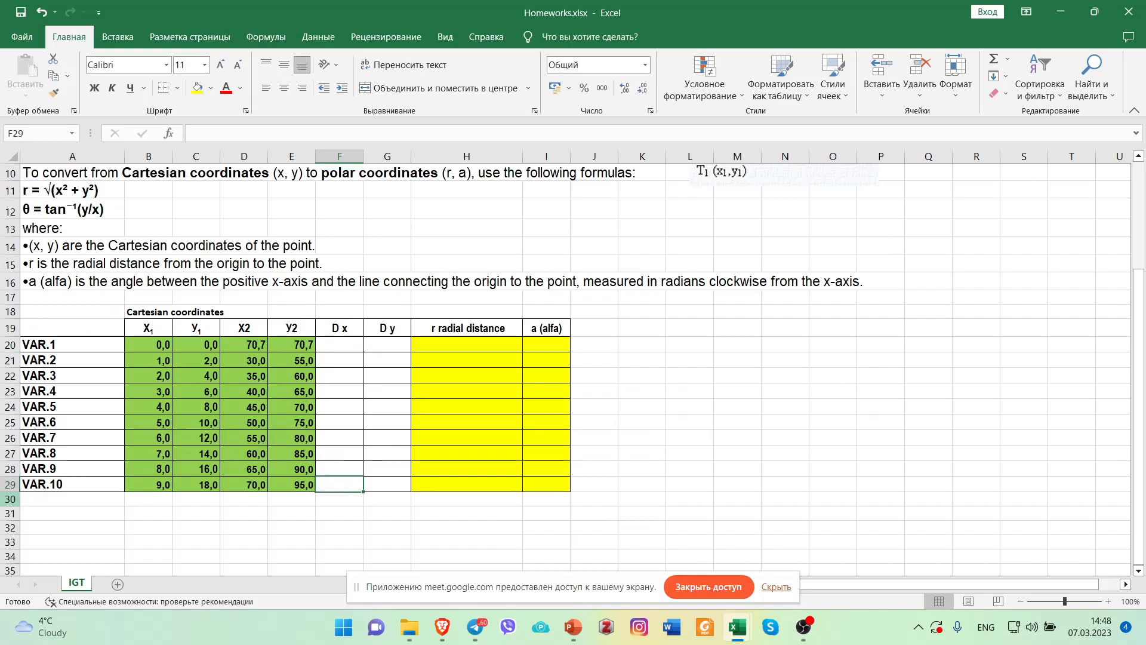
click(57, 486)
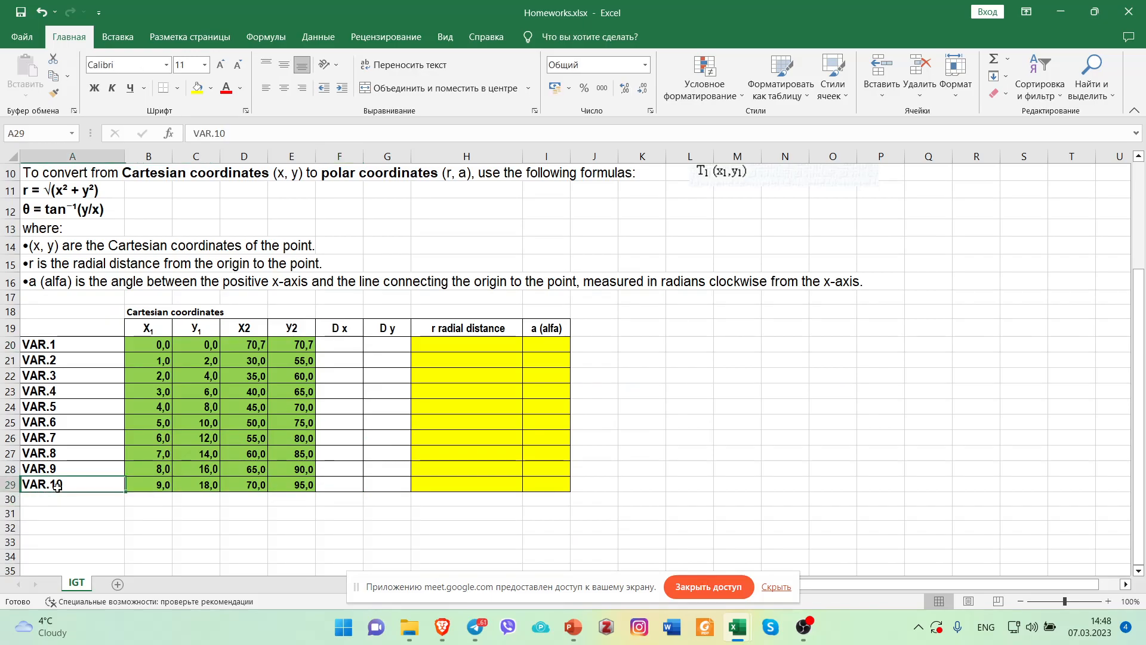
Calculate D x for VAR.10 by entering the formula =D29-B29 in cell F29.
click(361, 487)
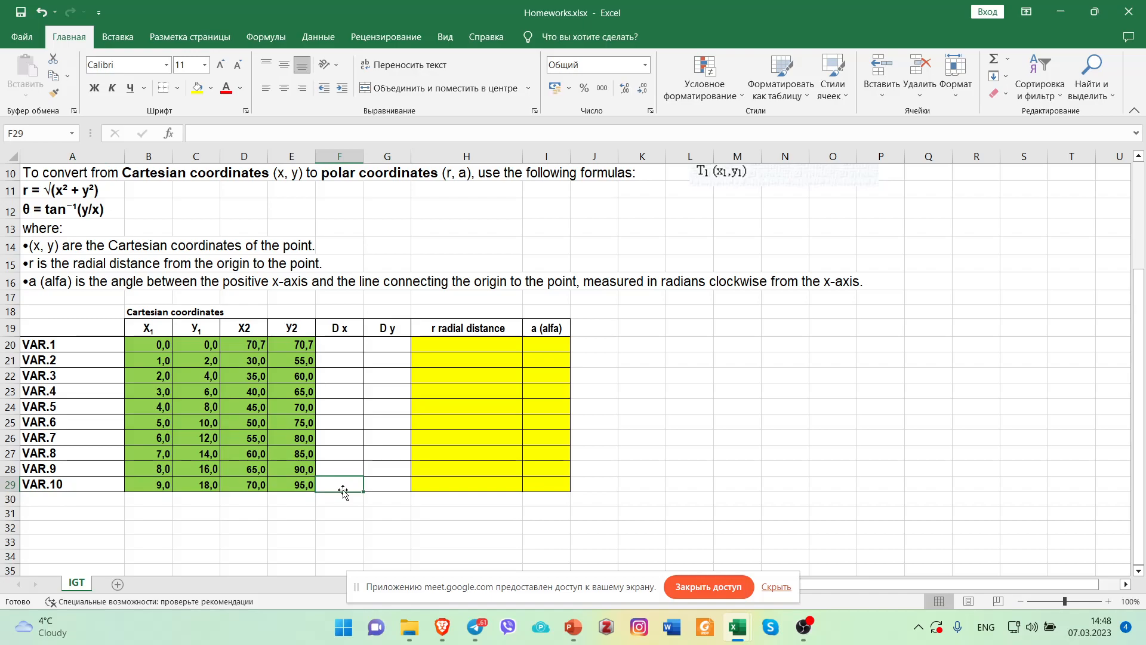
scroll(635, 371, up, 3)
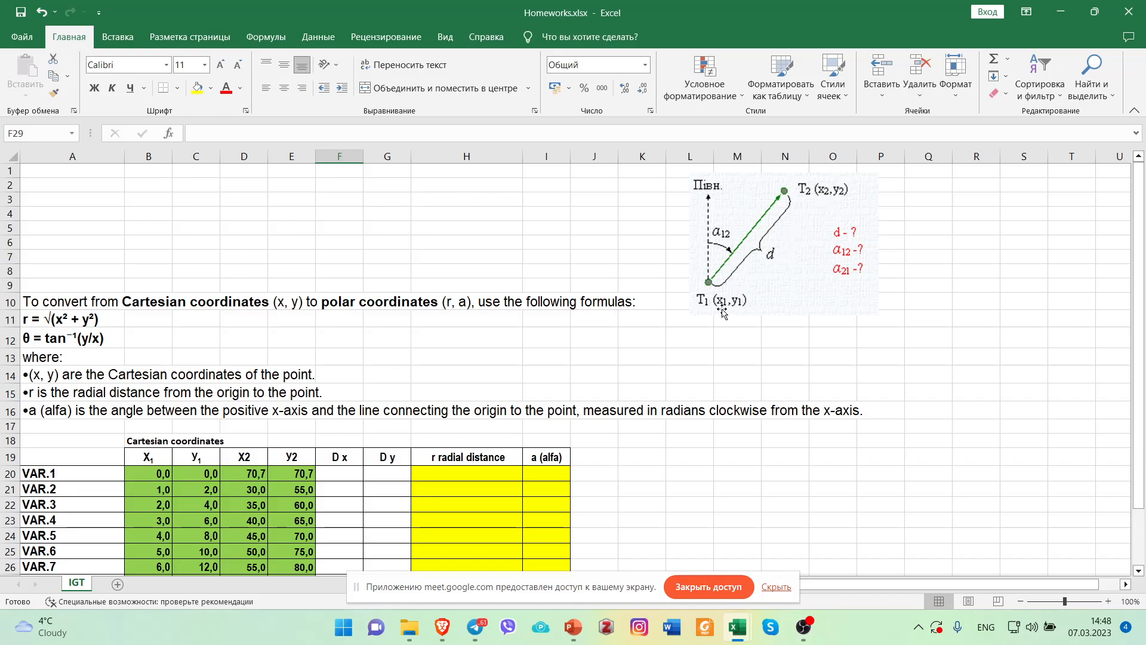
scroll(722, 313, down, 3)
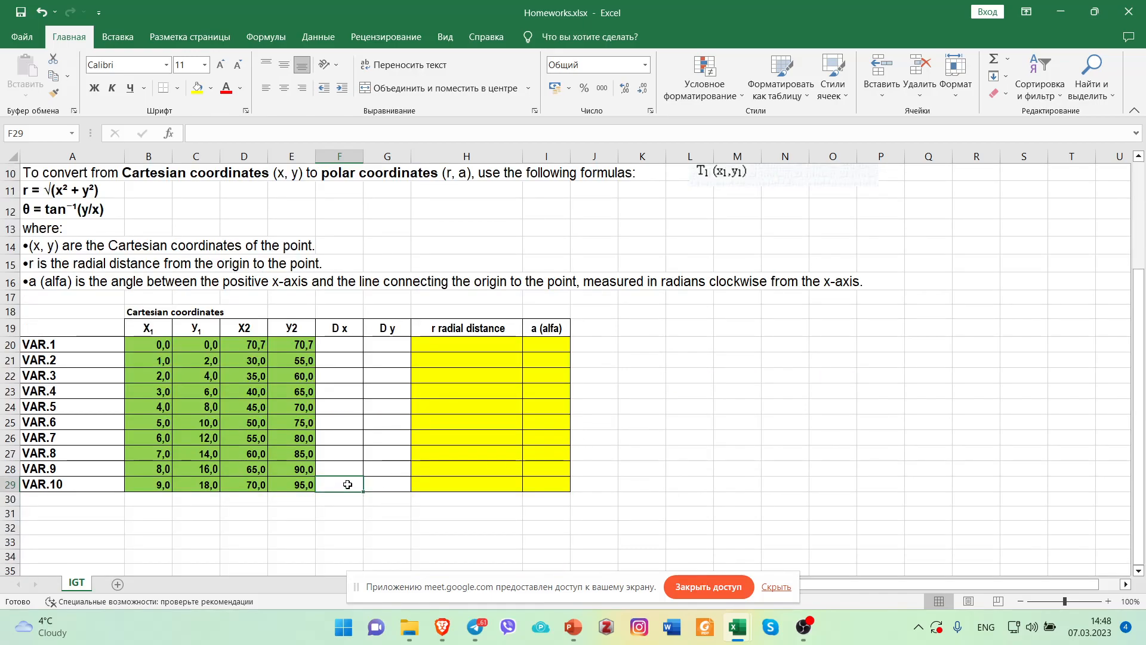
text(=)
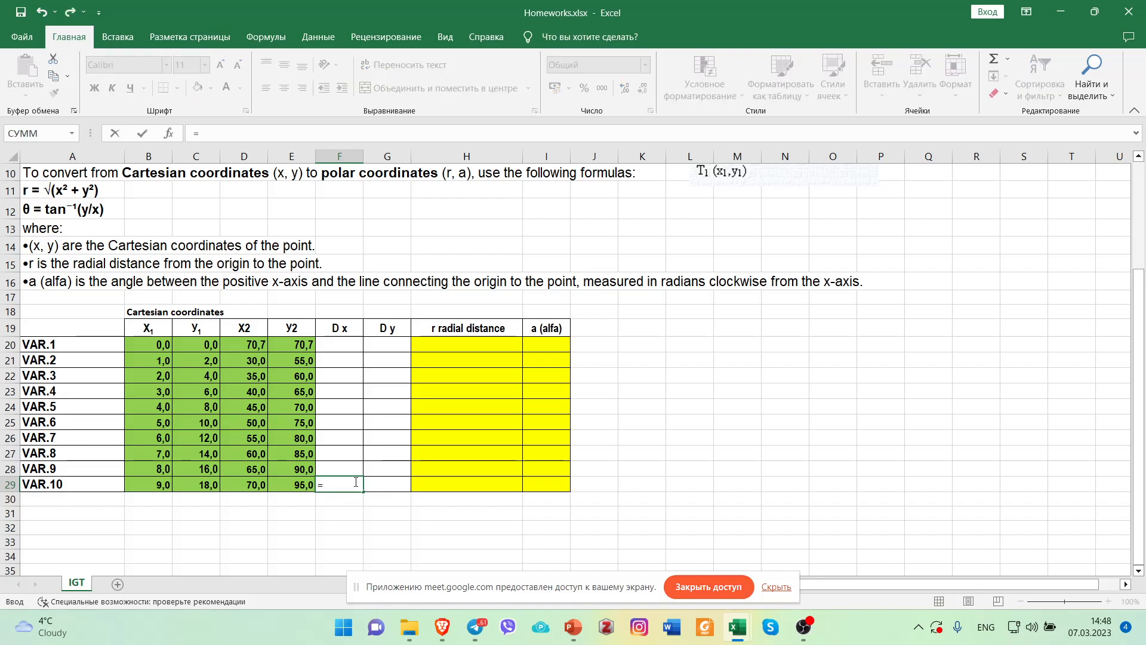
click(256, 482)
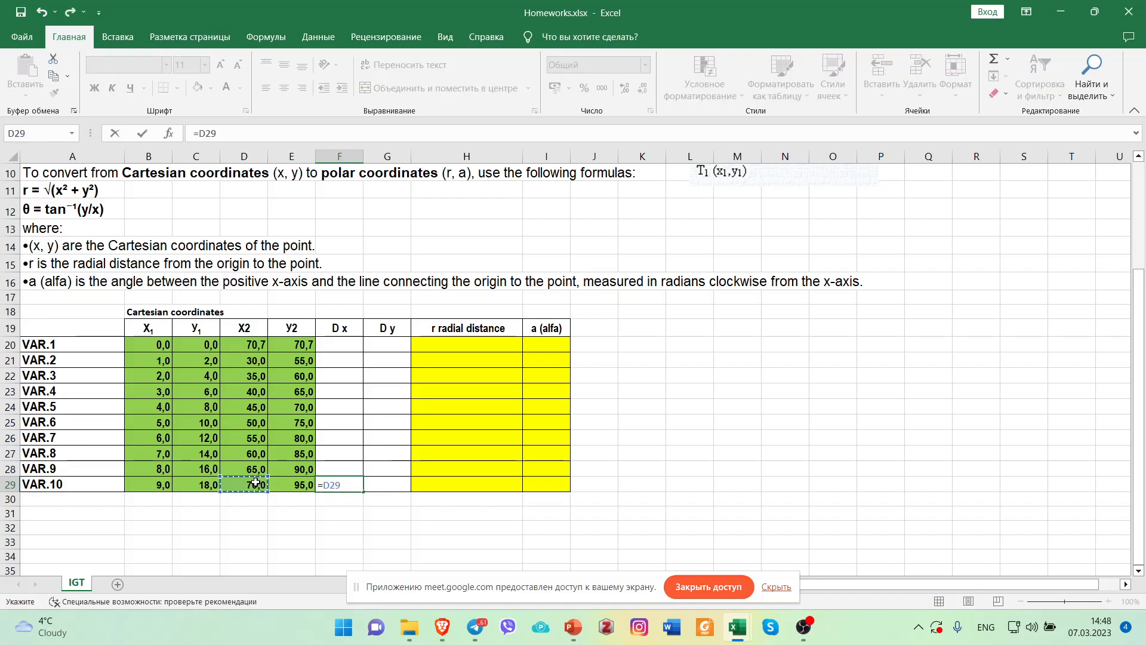
text(-)
click(165, 485)
key(Return)
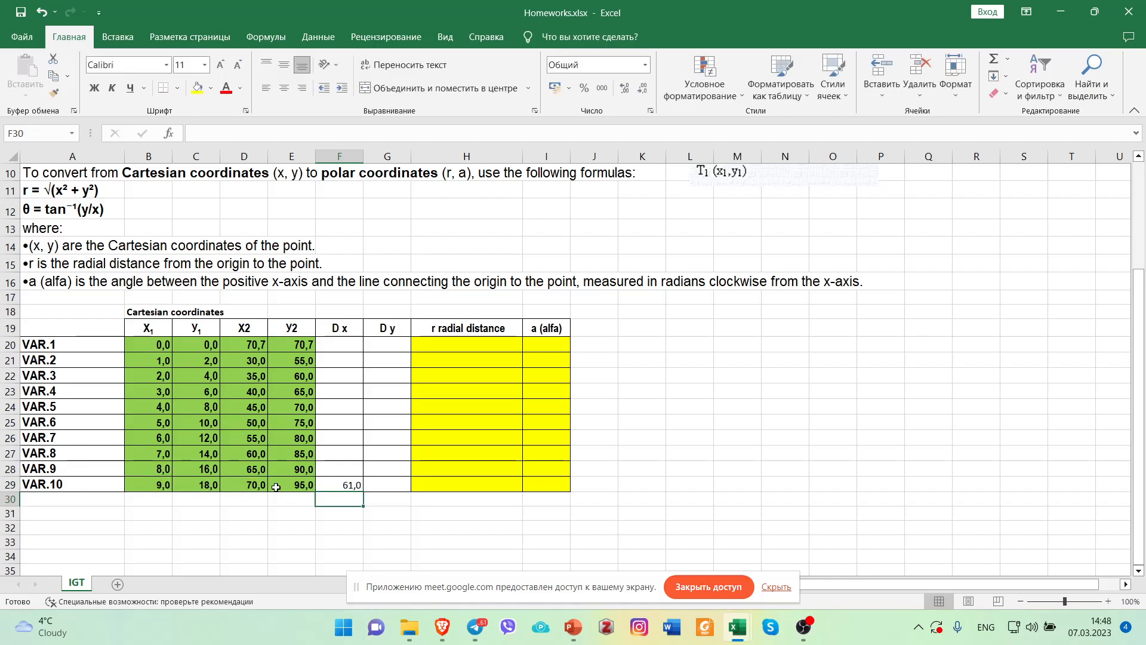
click(340, 488)
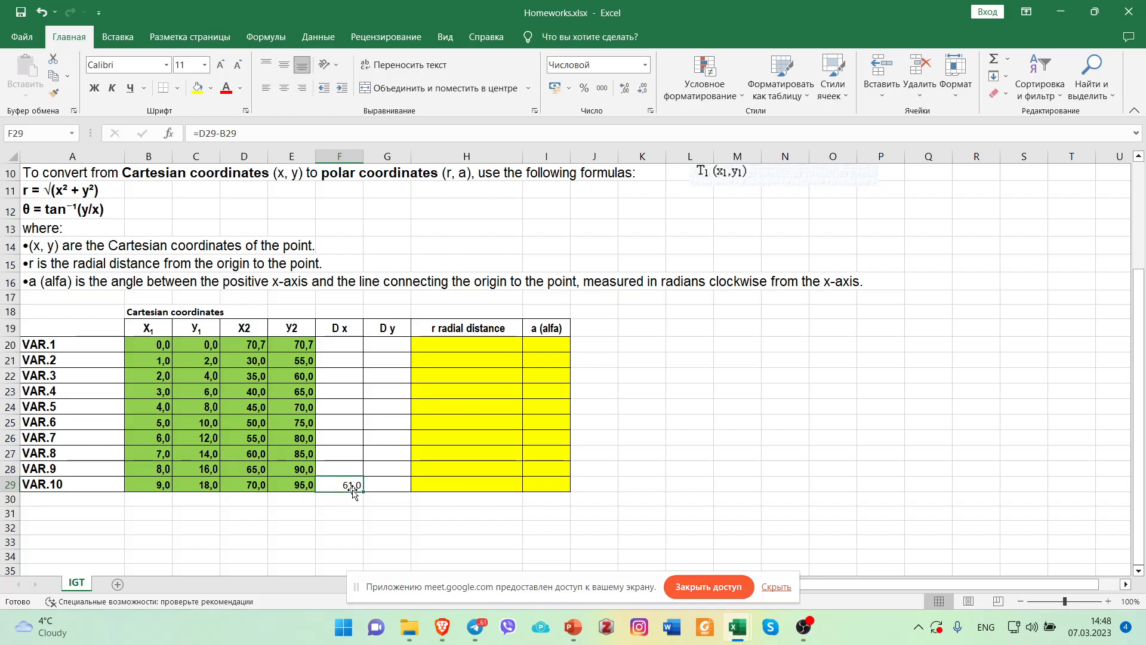
Calculate D y for VAR.10 by entering the formula =E29-C29 in cell G29.
click(380, 489)
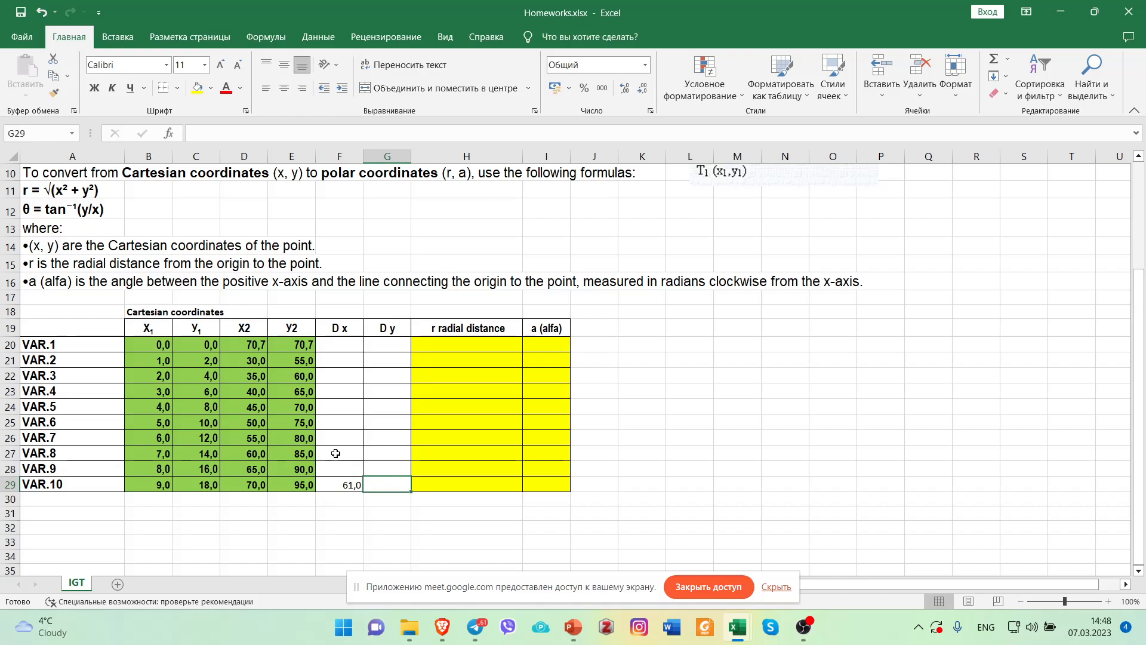
click(306, 485)
double_click(375, 483)
text(=)
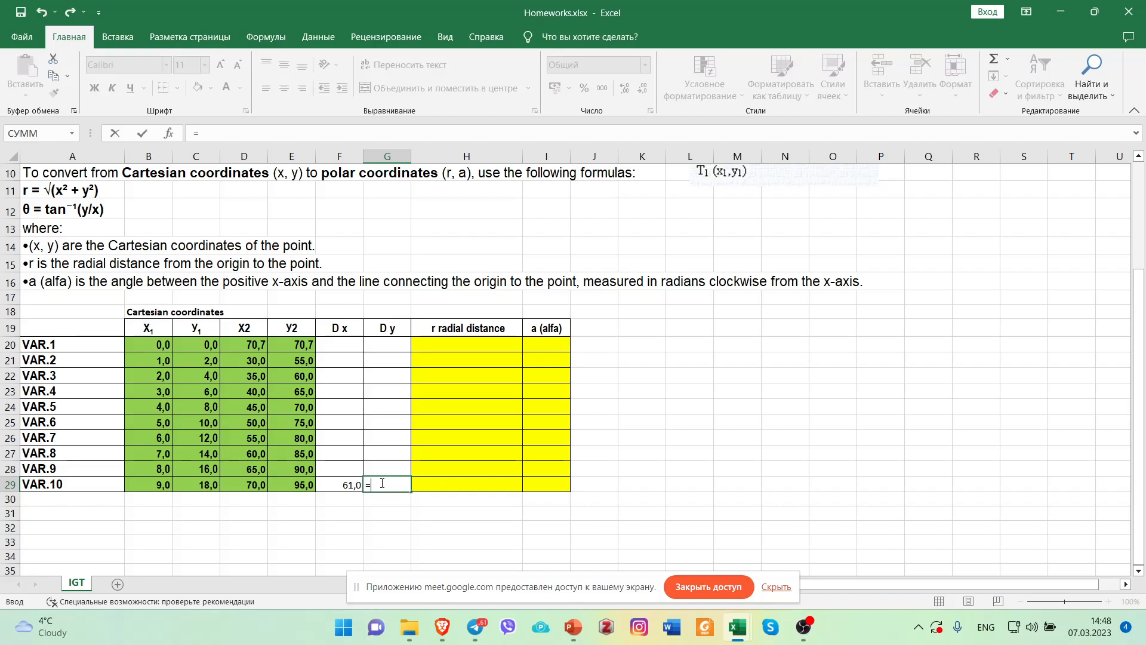
click(304, 483)
text(-)
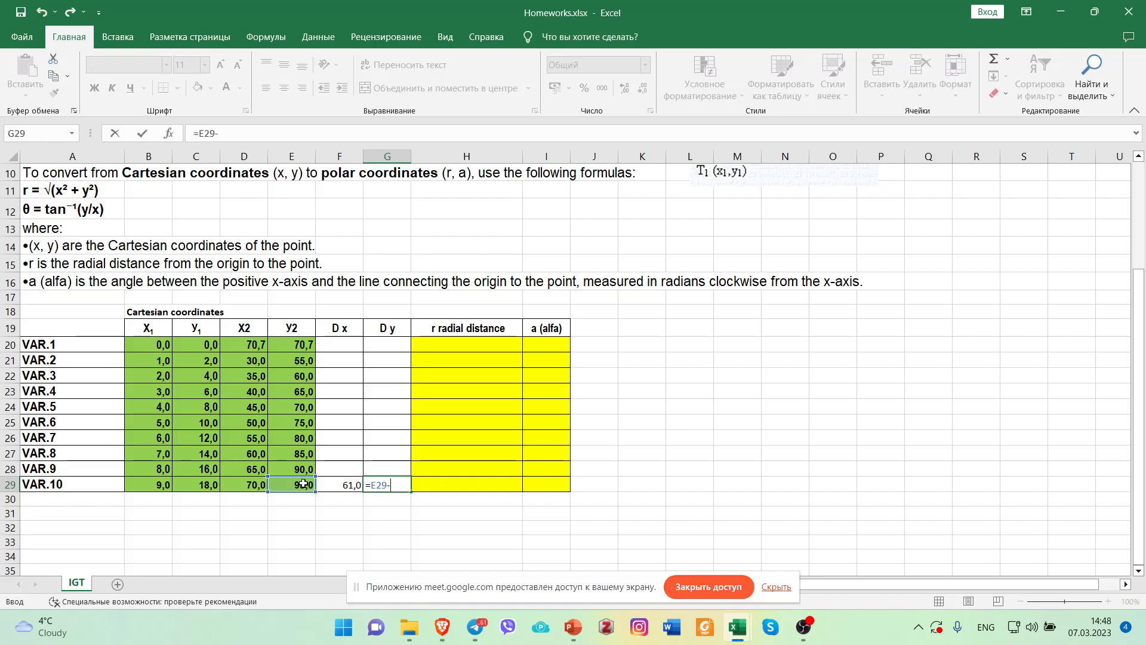
click(200, 486)
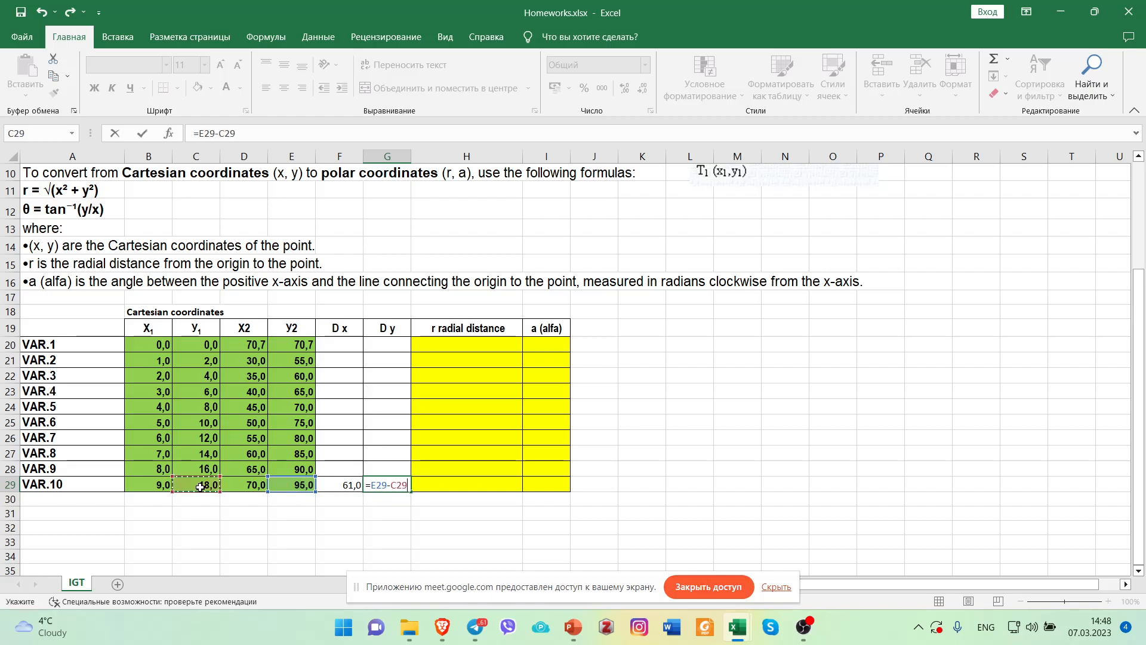
key(Return)
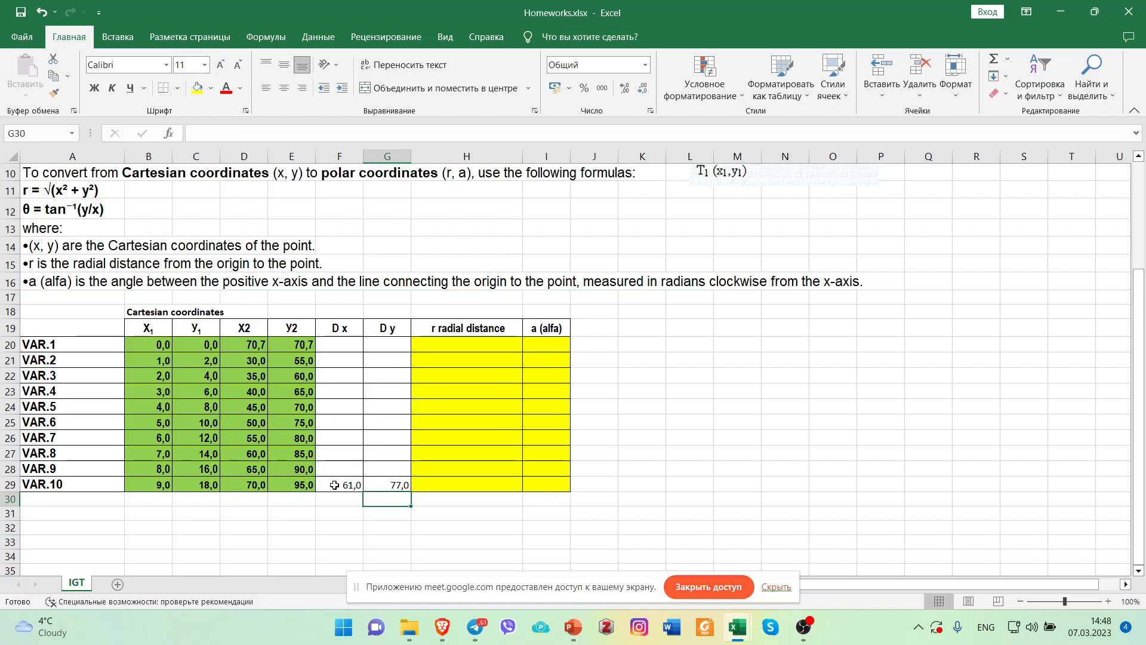
Review the D x and D y results of VAR.10, the radial distance formula in A11 and the diagram.
drag(336, 487, 377, 488)
click(354, 505)
drag(346, 485, 382, 485)
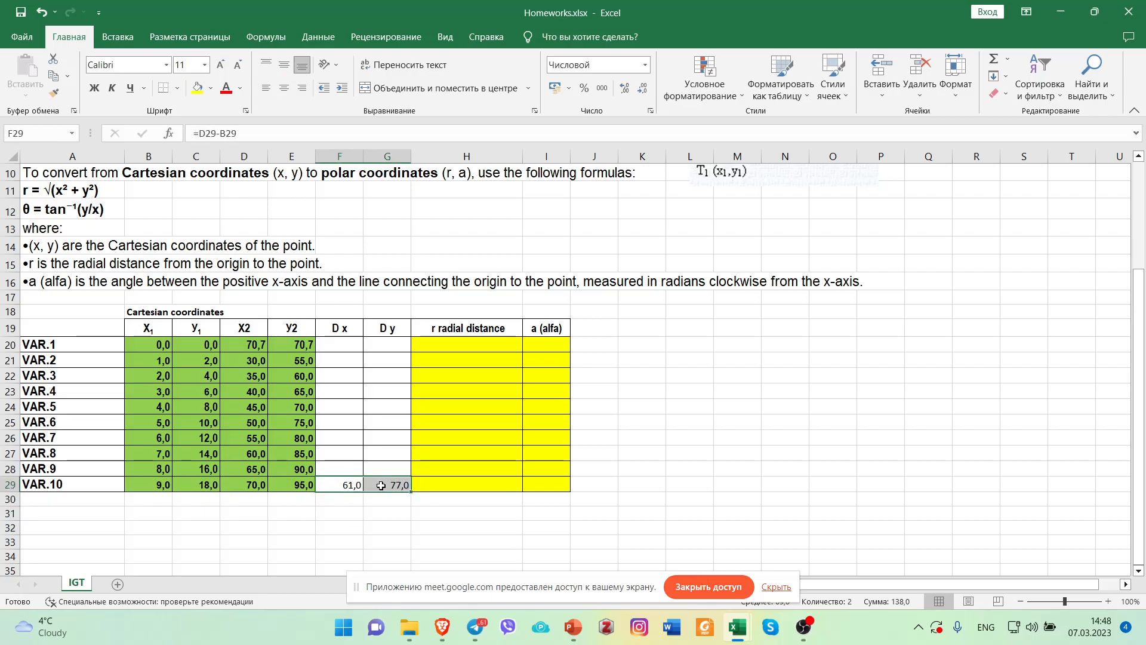
click(345, 524)
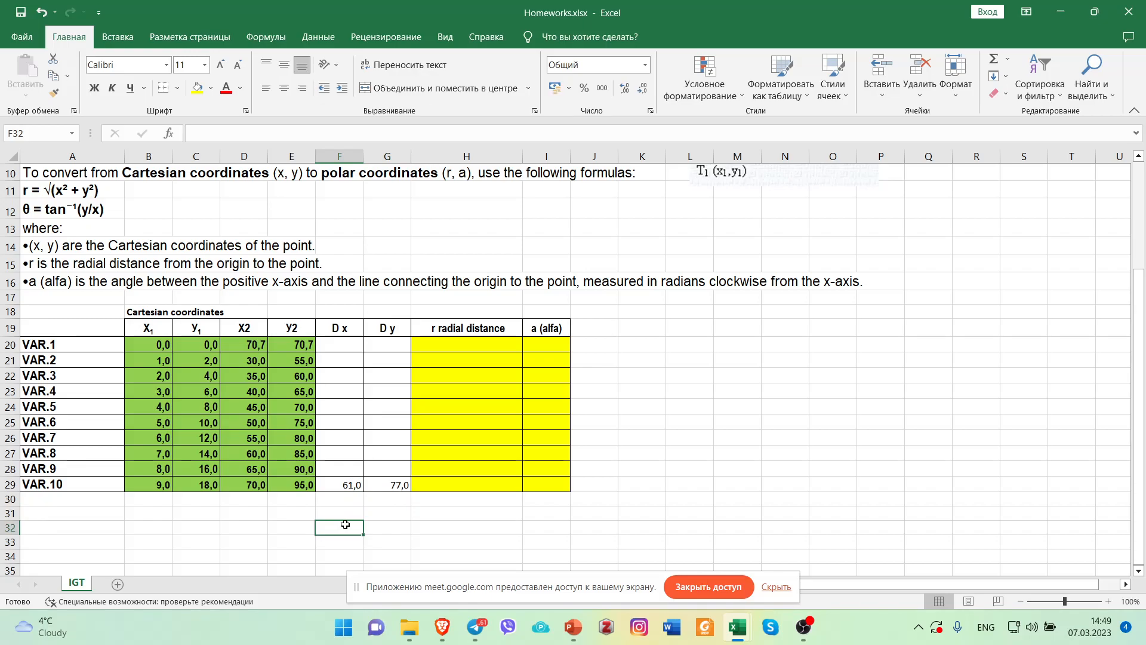
click(439, 482)
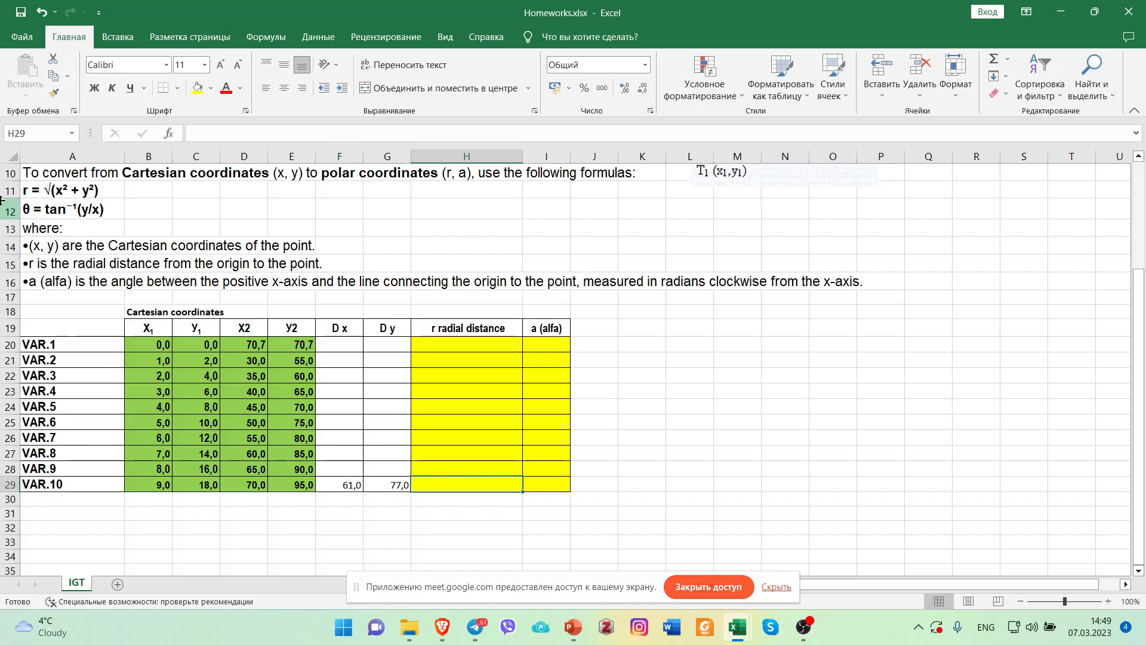
click(34, 189)
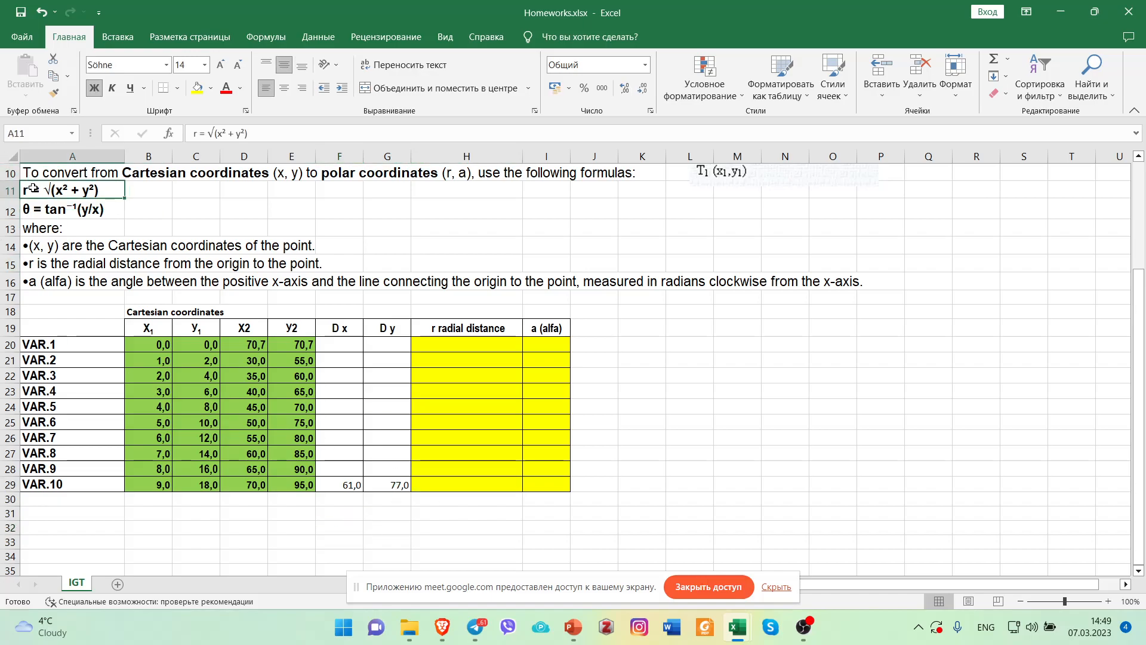
scroll(737, 234, up, 3)
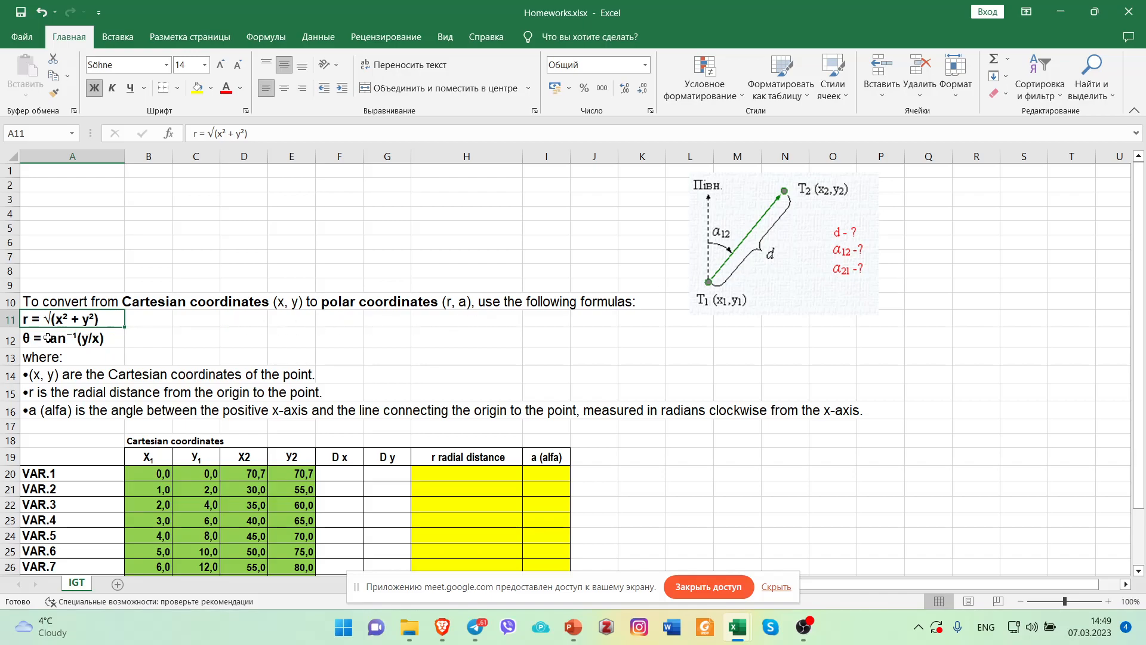
scroll(493, 355, down, 3)
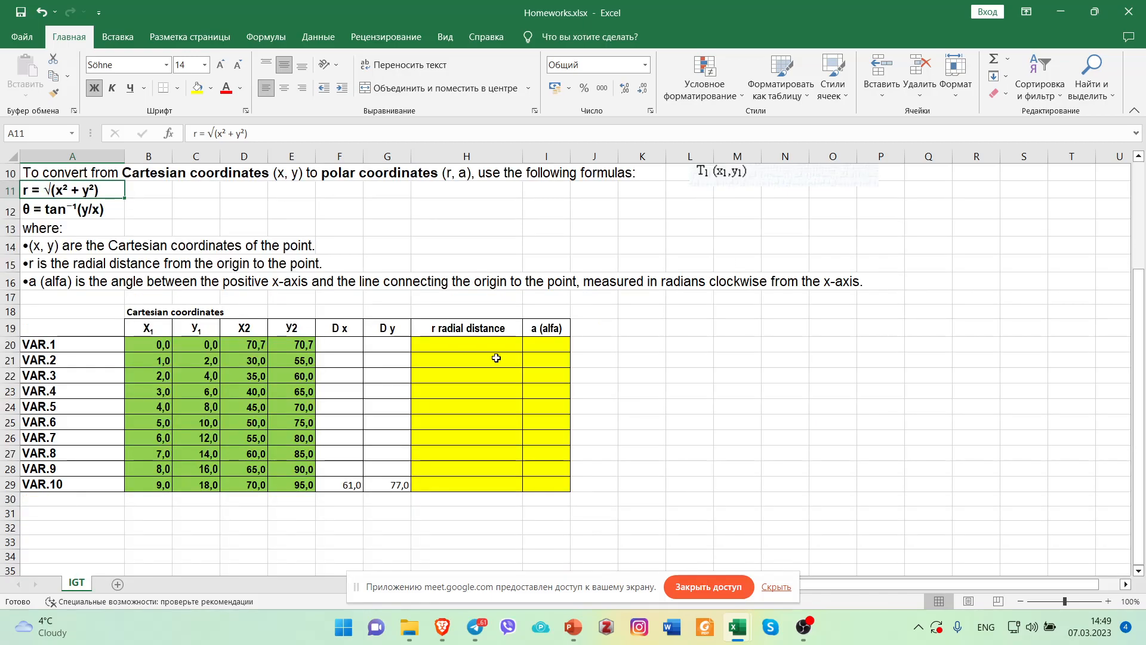
Begin a formula in the r radial distance cell of VAR.10, H29.
click(440, 484)
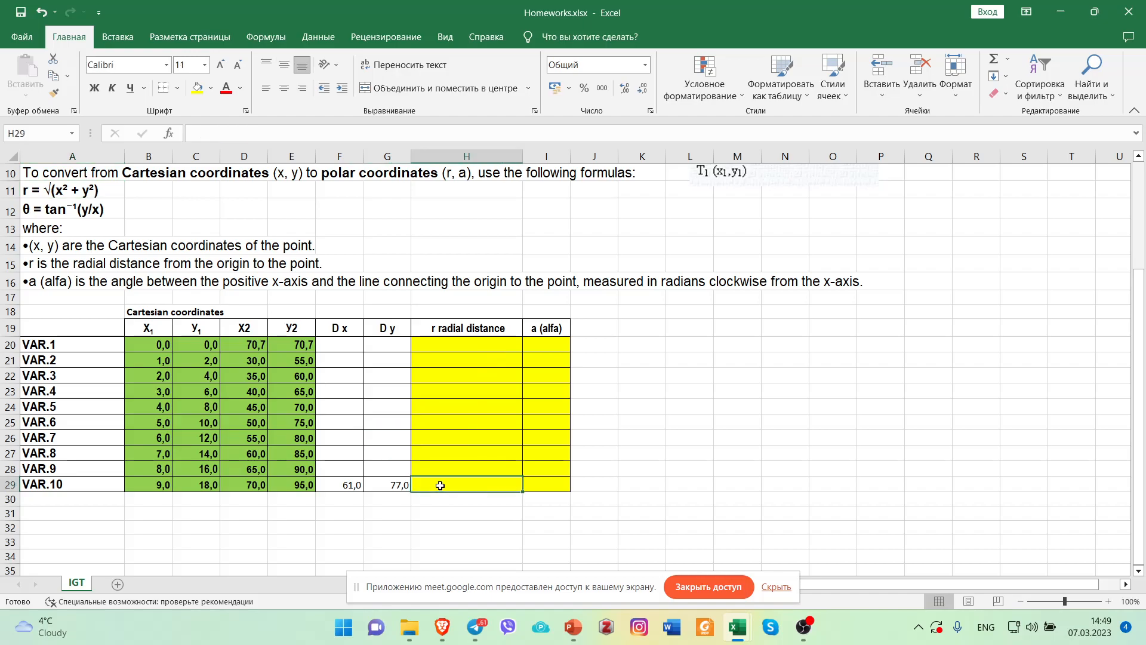
scroll(295, 357, up, 2)
scroll(501, 509, down, 2)
text(=)
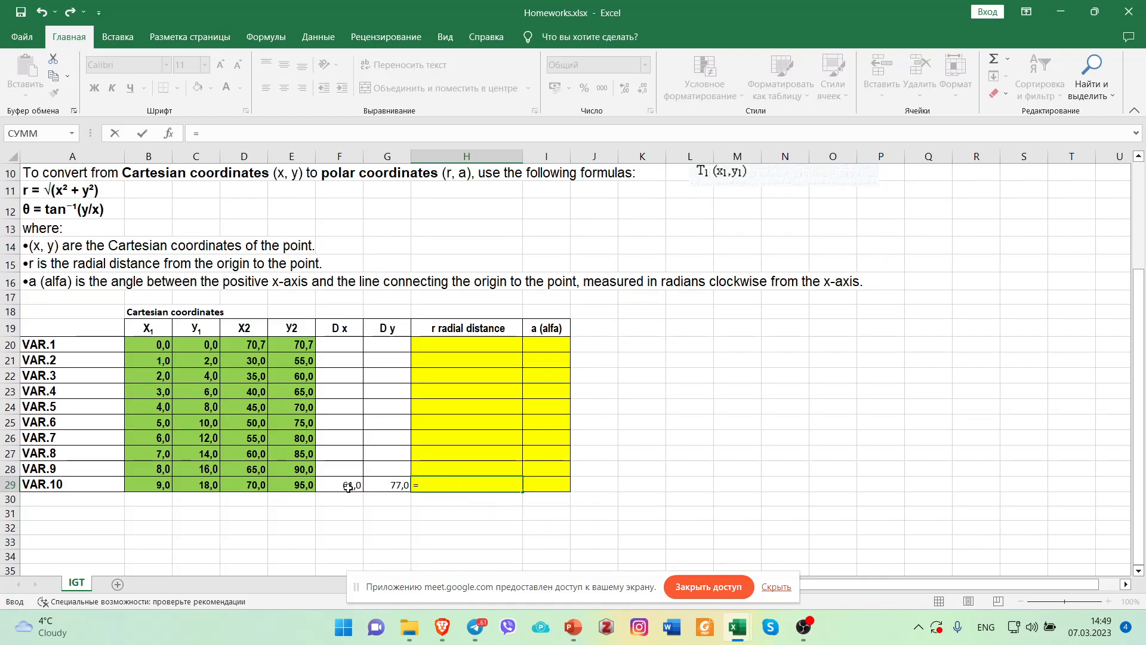
text(s)
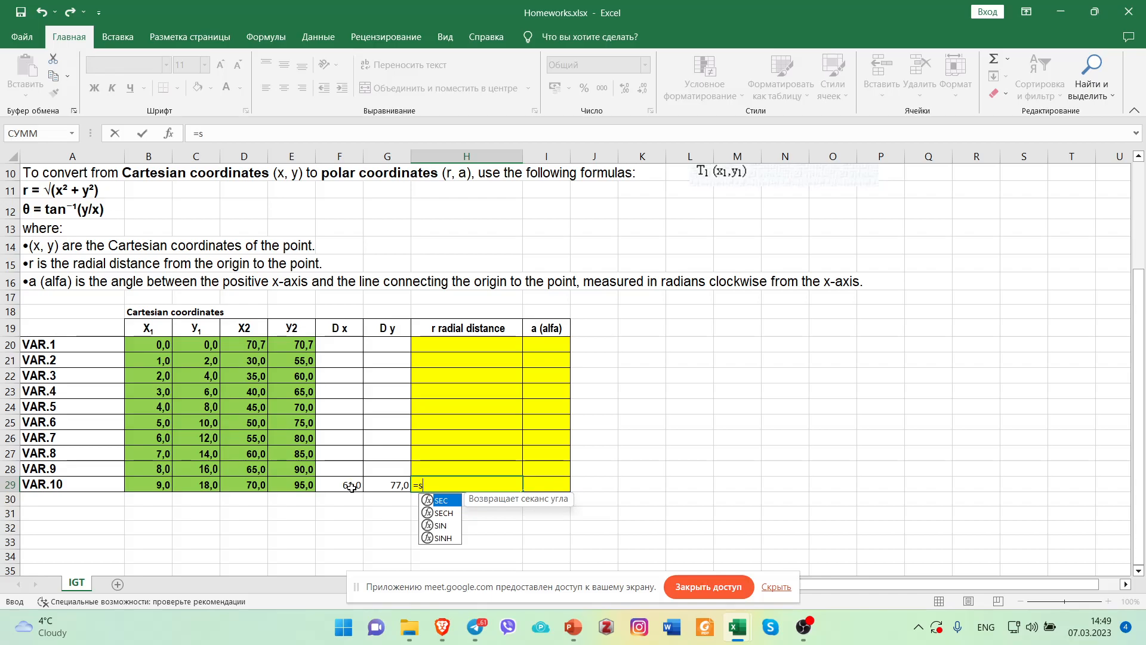
text(qrt)
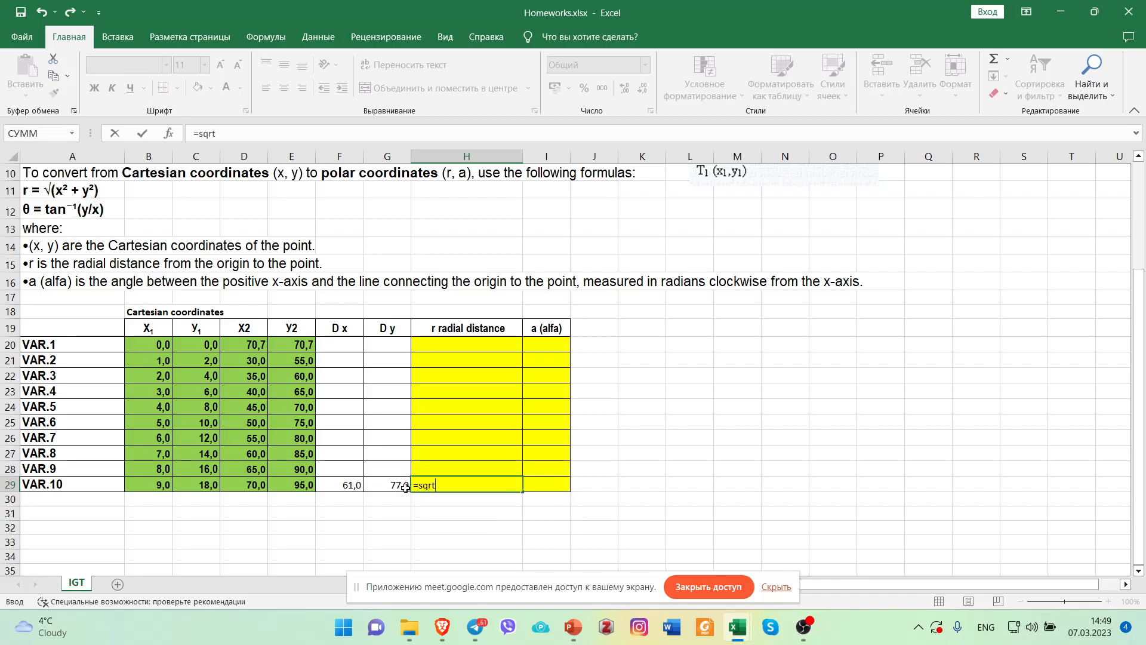
key(BackSpace)
key(BackSpace)
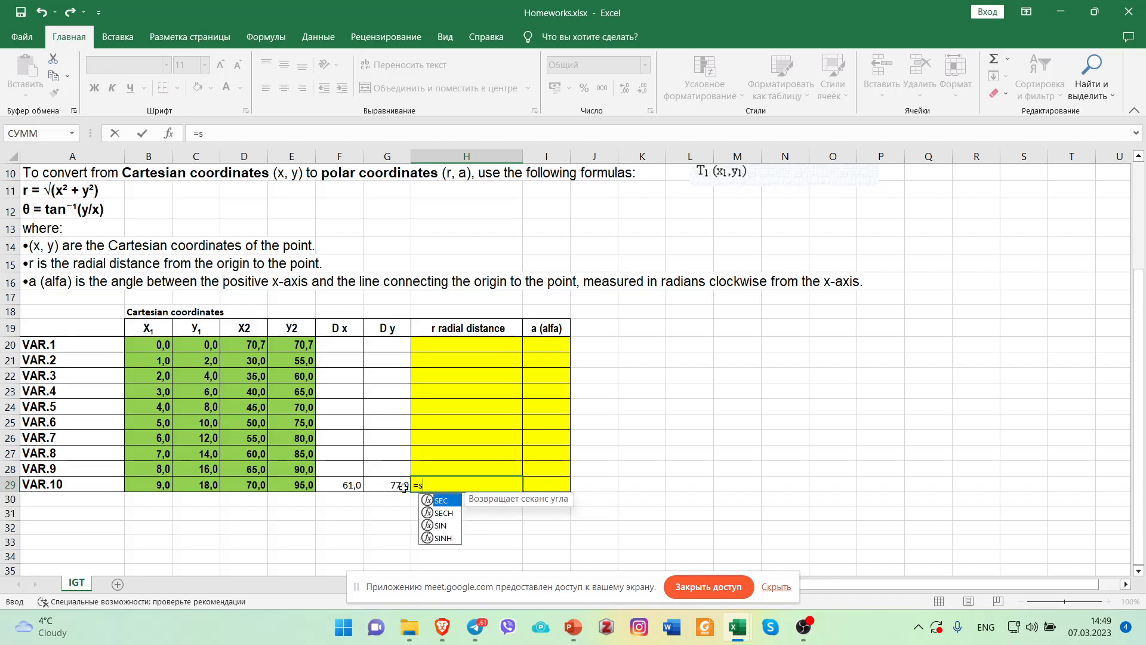
key(BackSpace)
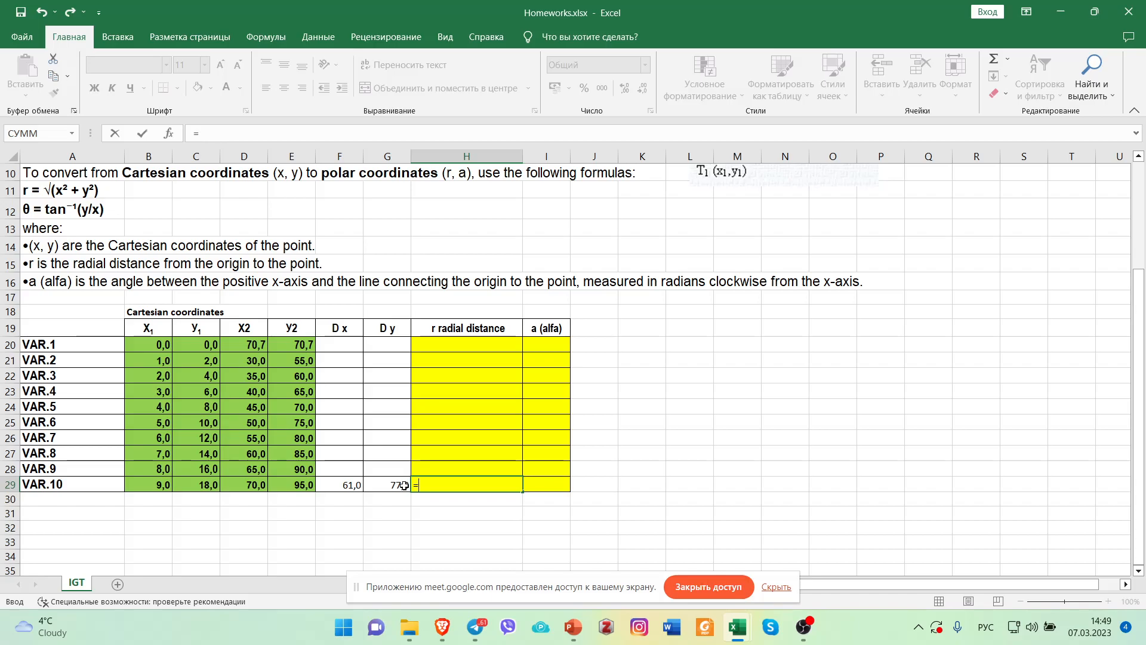
Insert the КОРЕНЬ square root function with empty parentheses into the VAR.10 radial distance formula in H29.
text(к)
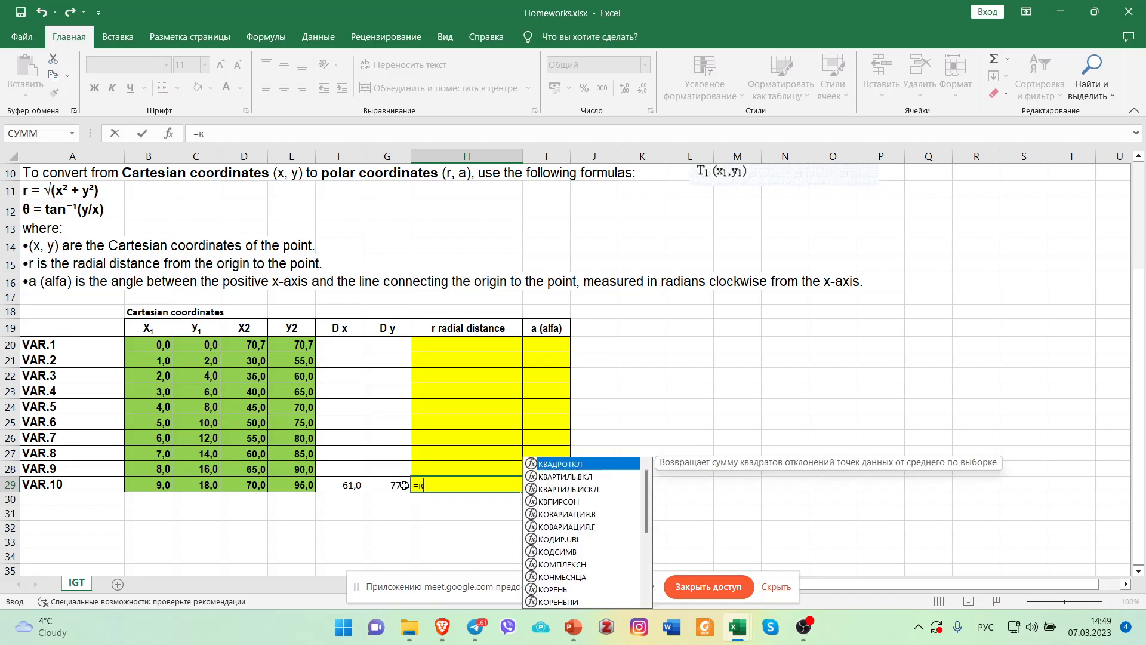
text(оре)
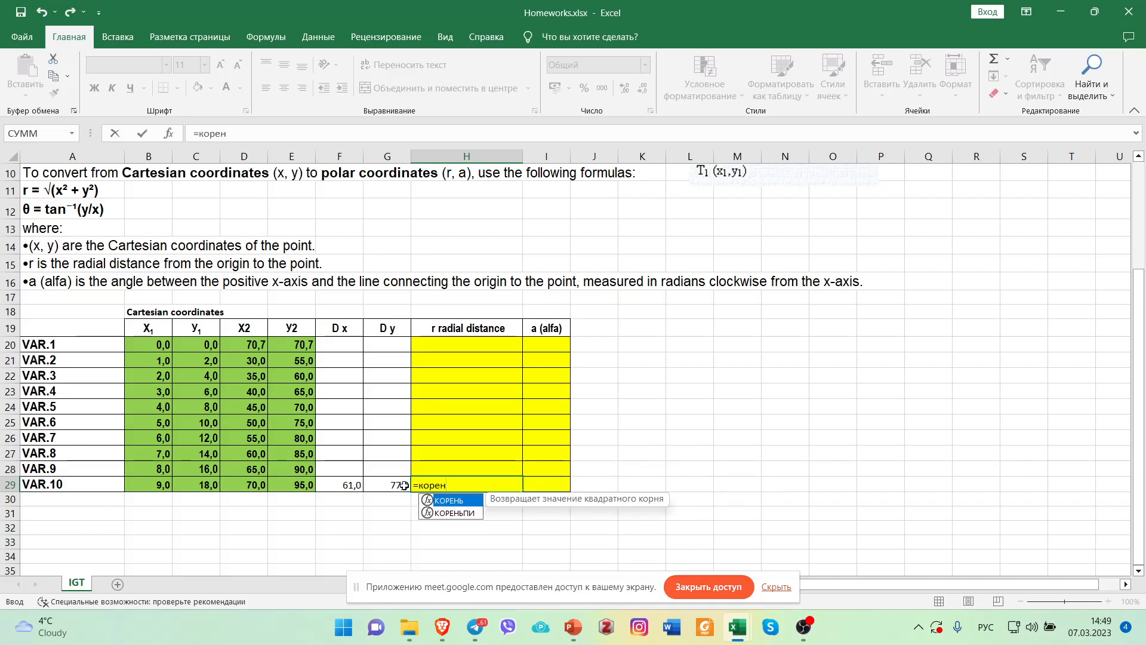
text(н)
double_click(451, 502)
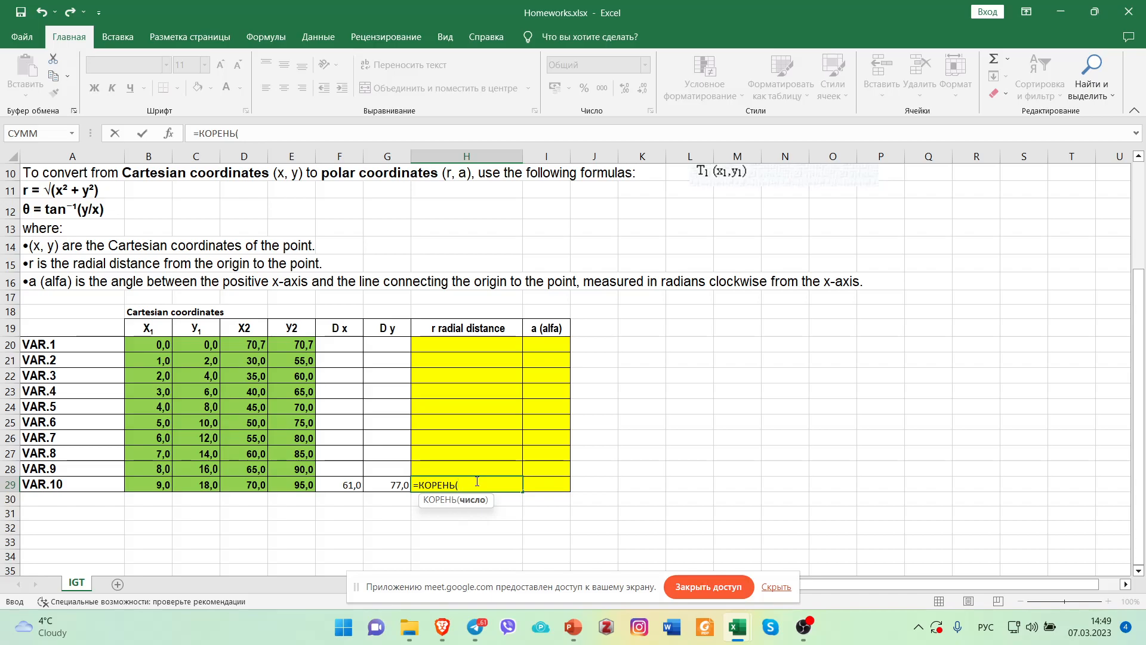
text())
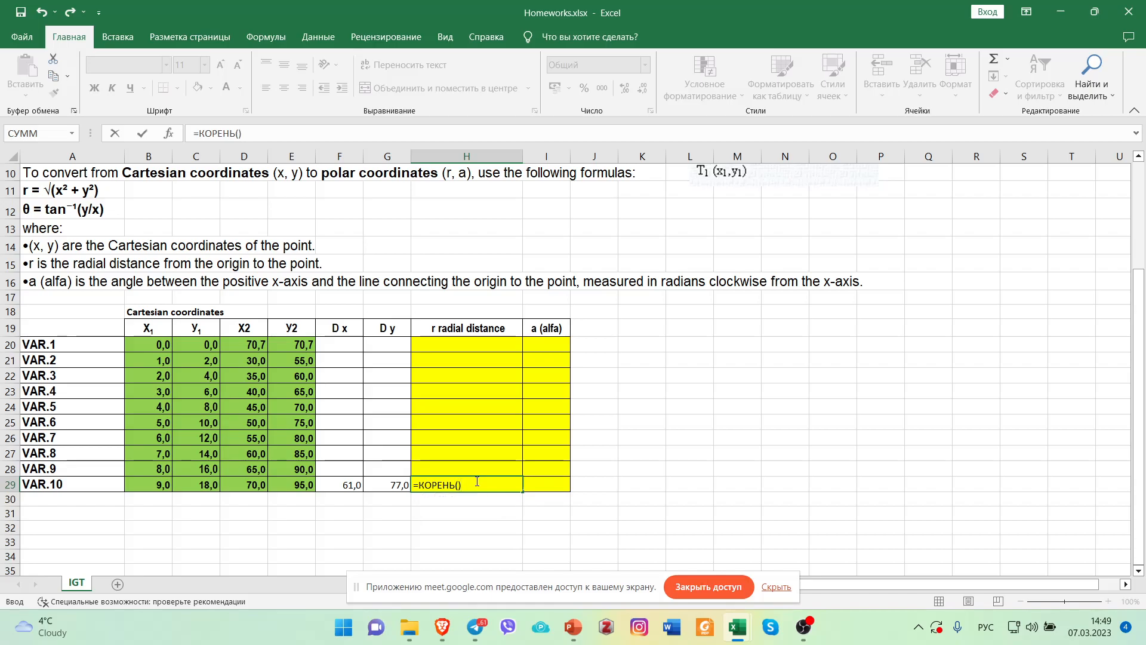
click(459, 485)
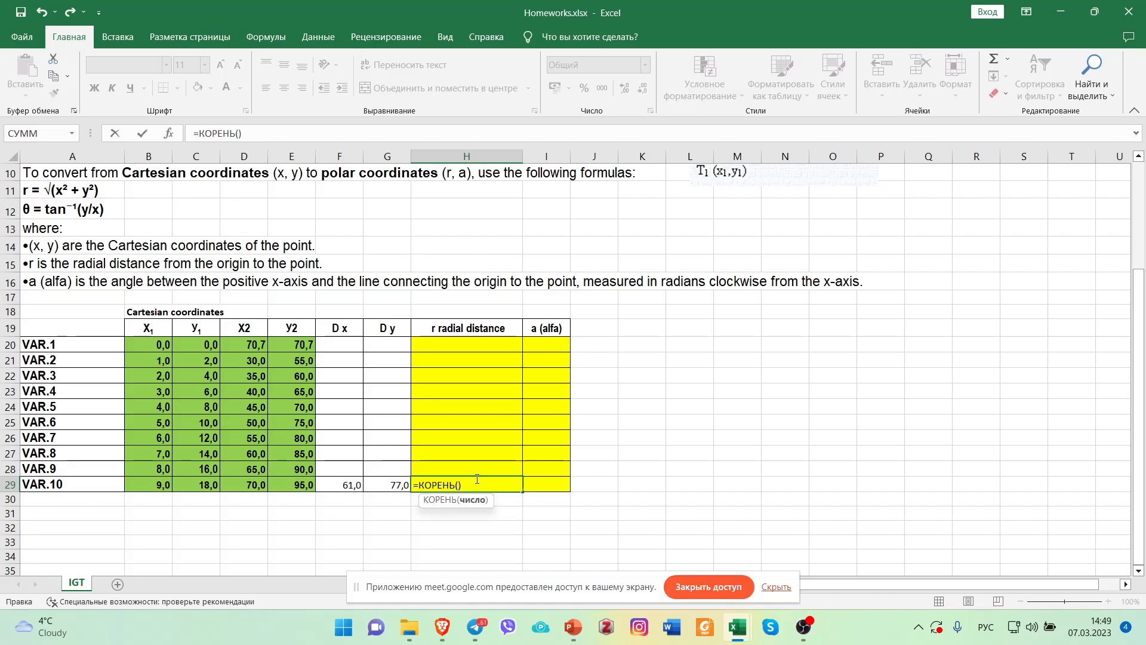
Fill the КОРЕНЬ argument in H29 with F29*F29+G29*G29 and commit the formula.
click(358, 485)
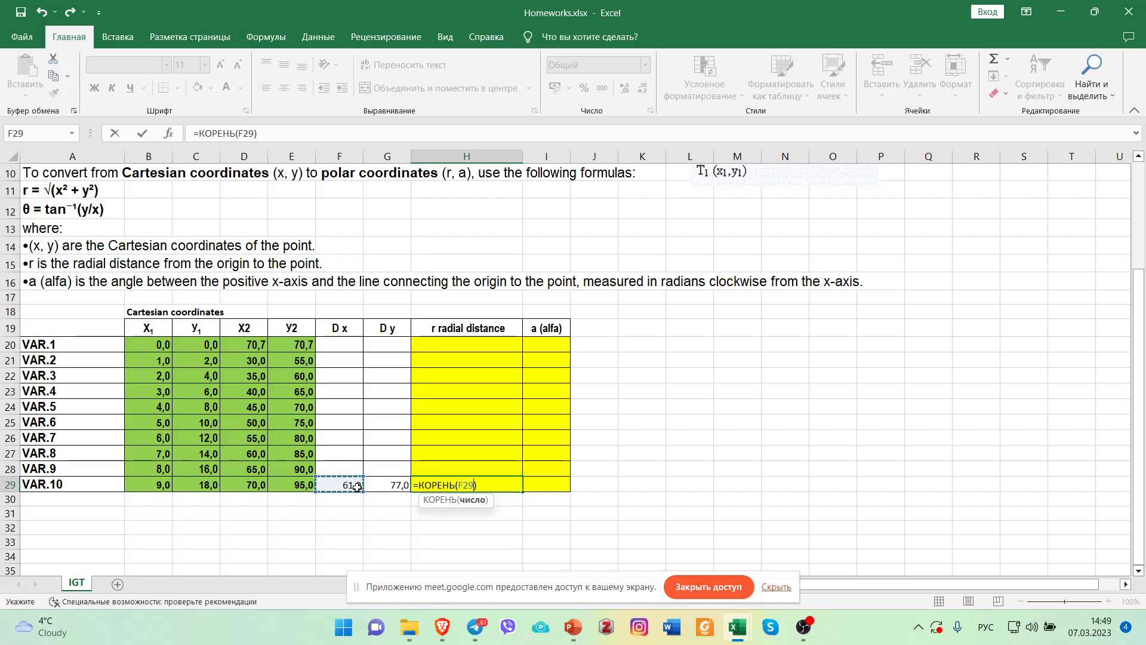
text(*)
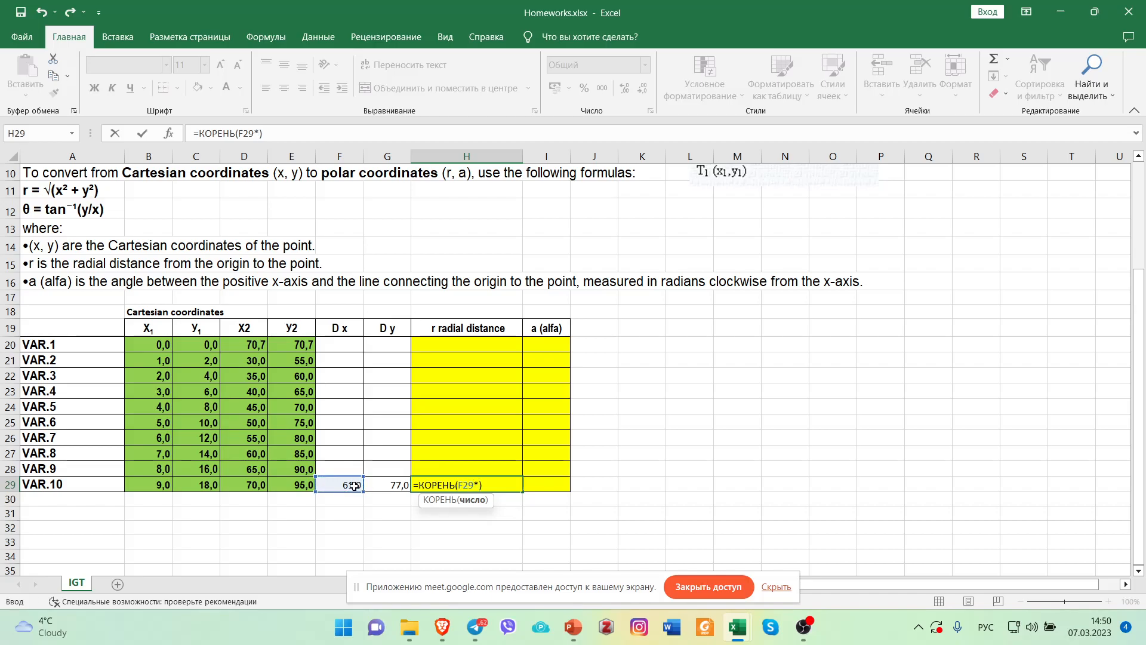
click(355, 486)
text(+)
click(393, 486)
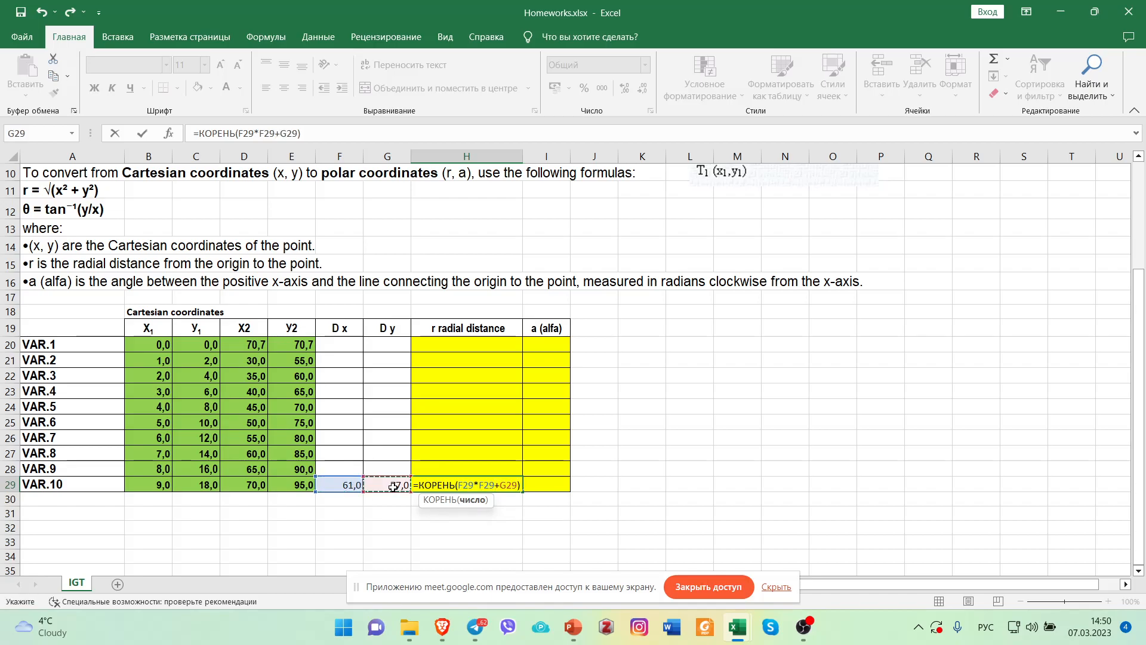
text(*)
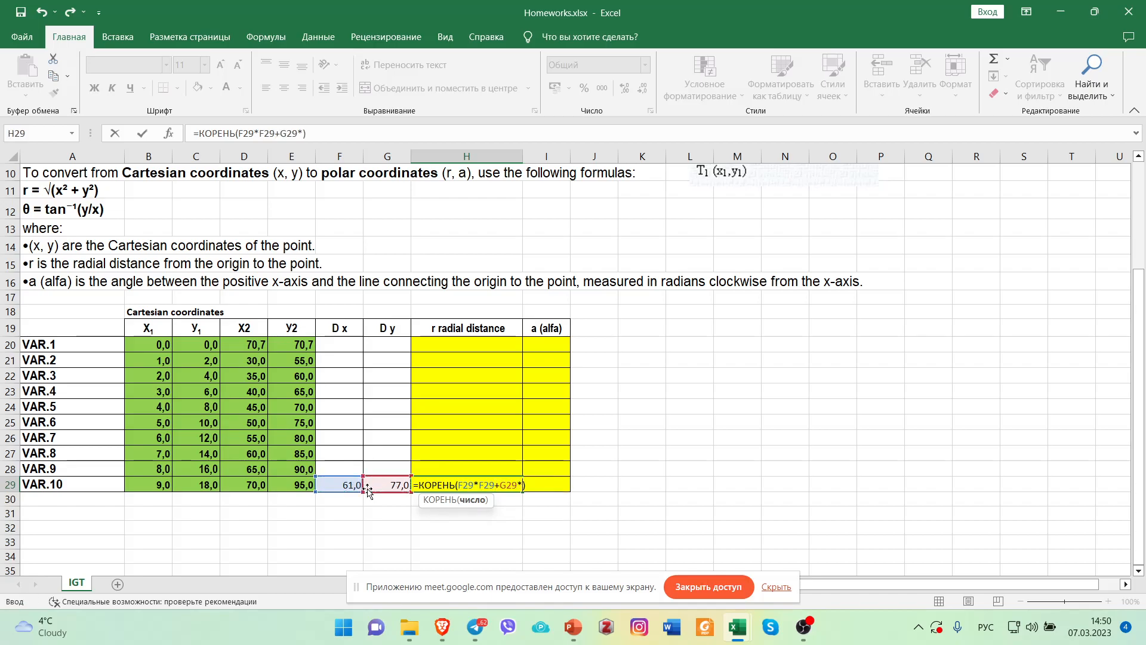
click(378, 487)
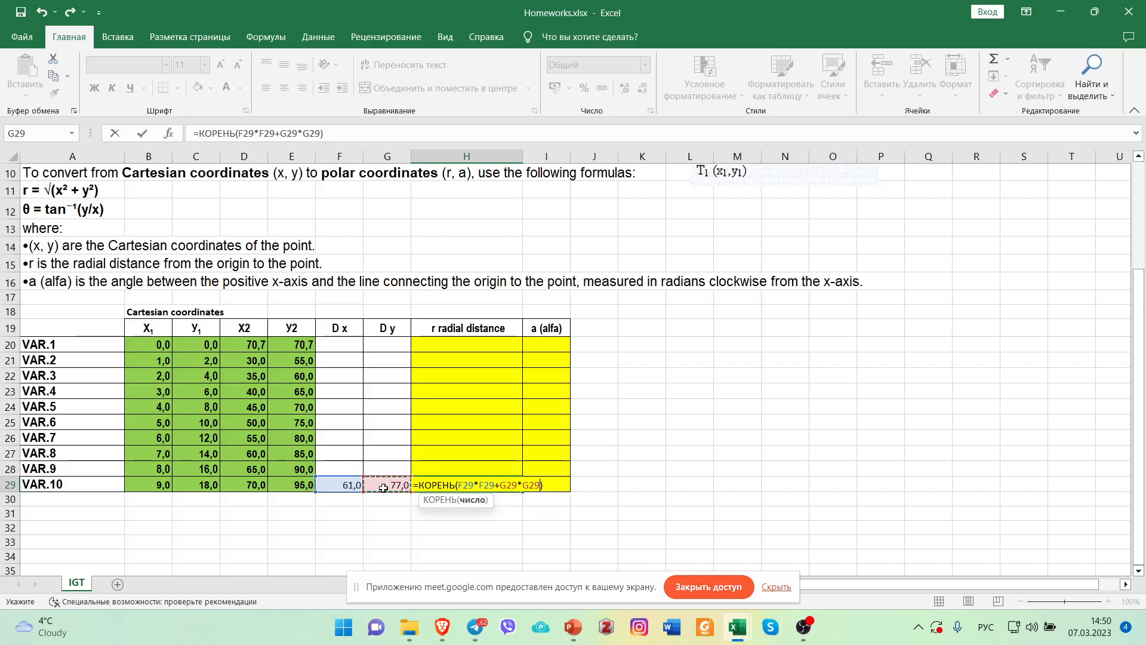
key(Return)
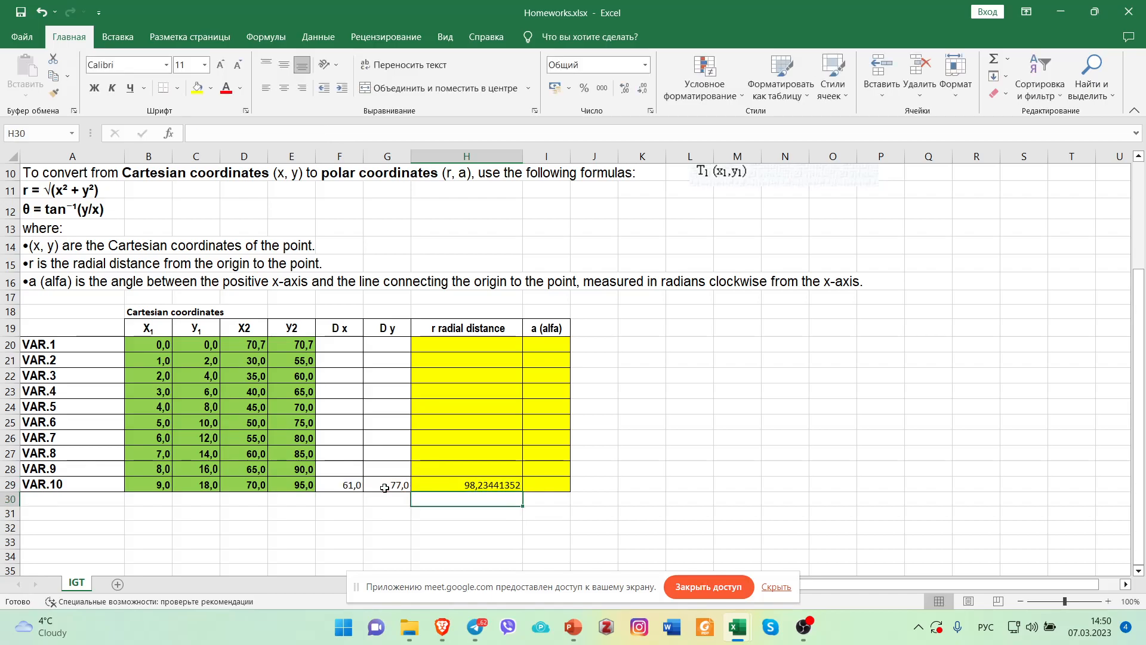
Reduce the VAR.10 radial distance in H29 to two decimal places and select F29:H29.
click(457, 485)
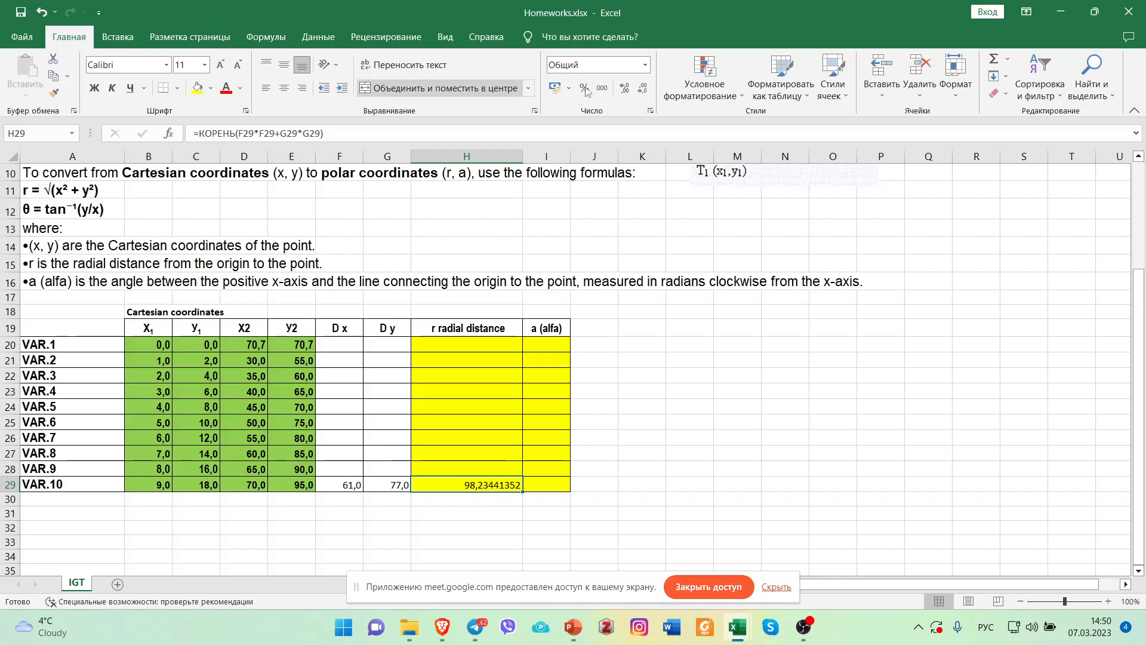
click(643, 90)
click(644, 90)
click(643, 89)
click(643, 90)
click(644, 91)
click(643, 91)
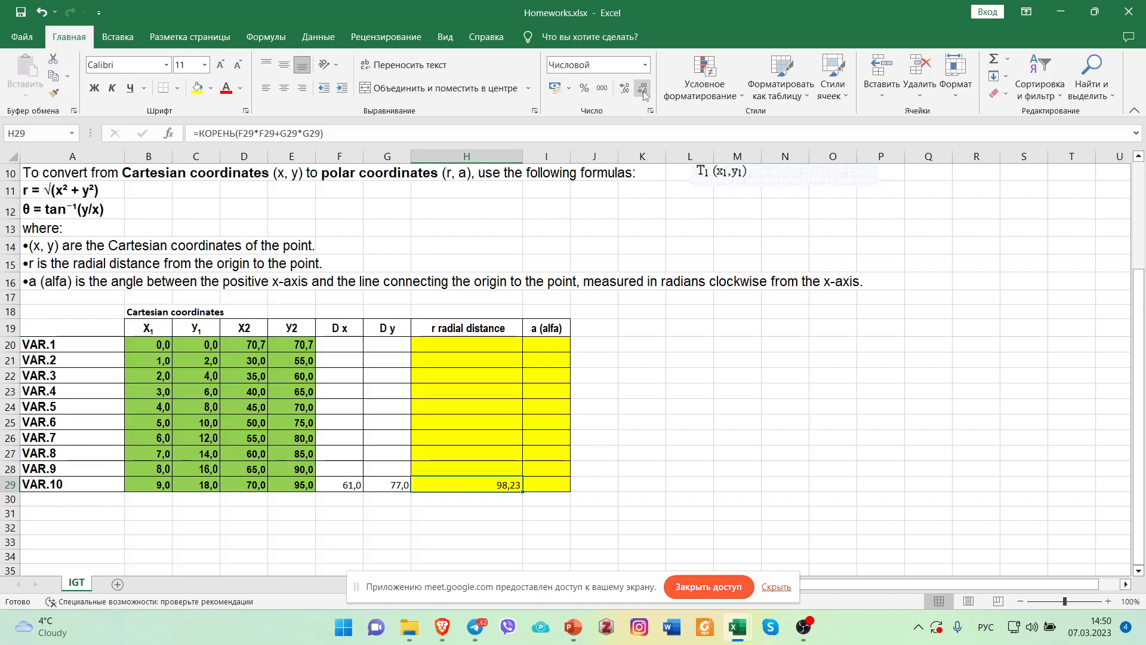
drag(353, 487, 453, 480)
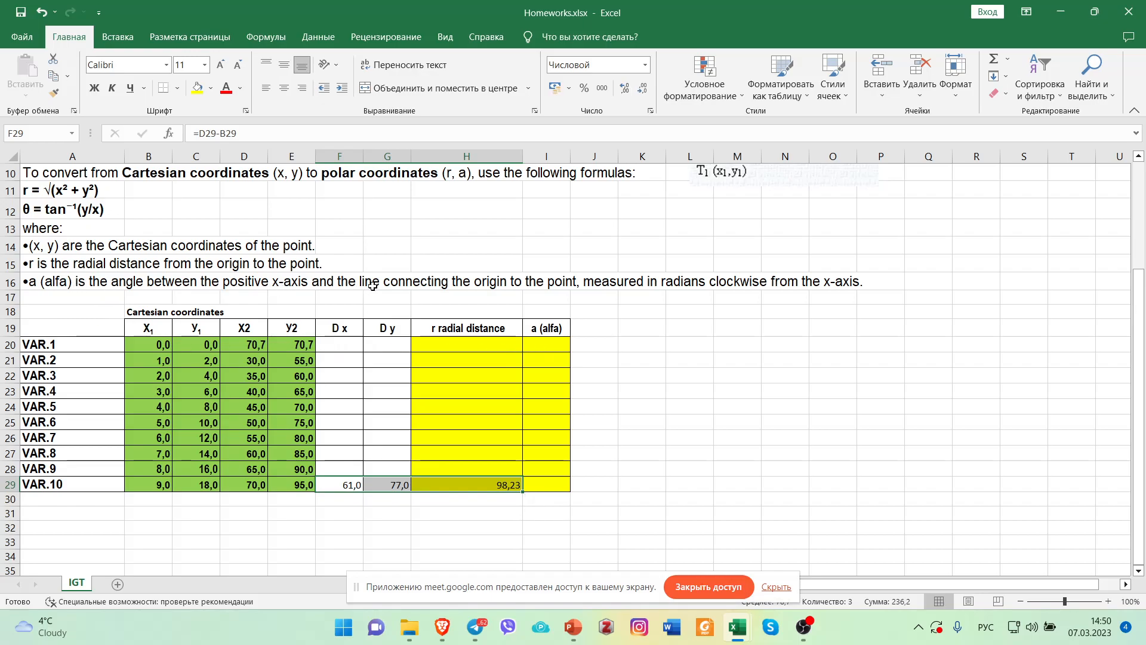
Draw a vertical upward-pointing arrow line about 5.91 cm long in blank cells beside the coordinate diagram and straighten it.
scroll(520, 292, up, 2)
scroll(726, 328, up, 1)
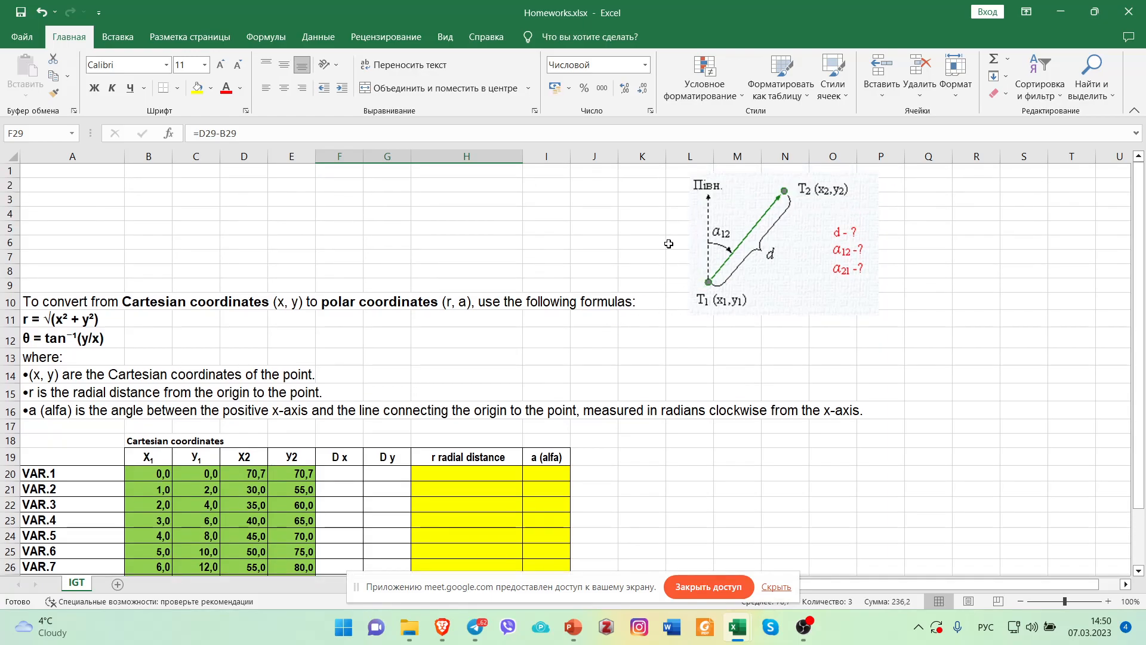
click(127, 41)
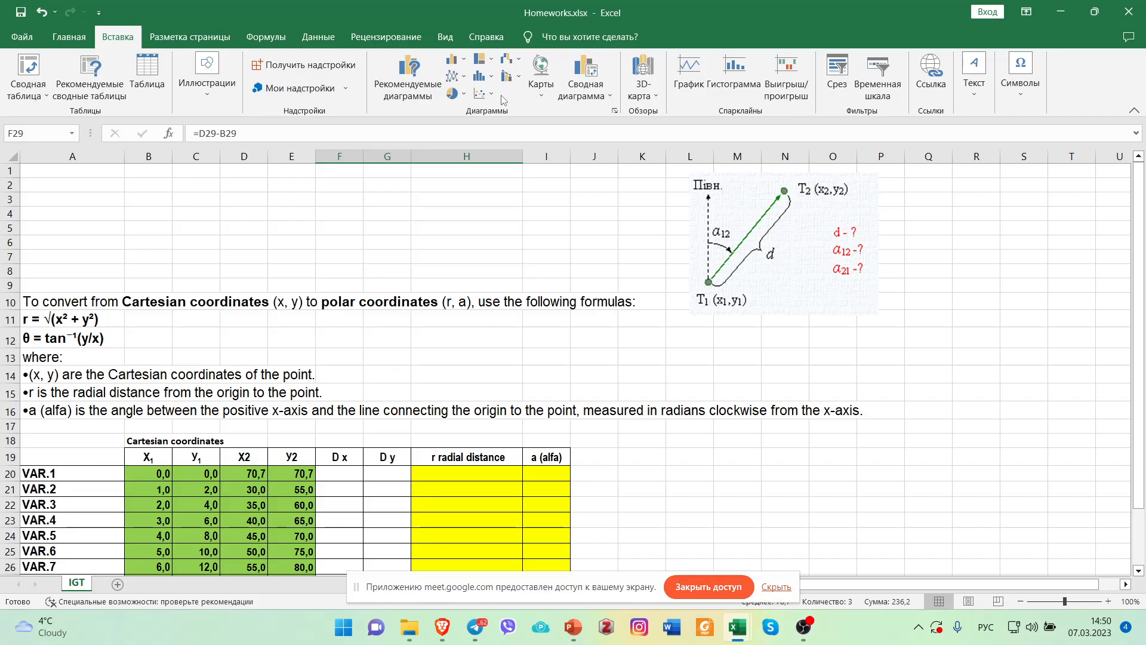
click(203, 94)
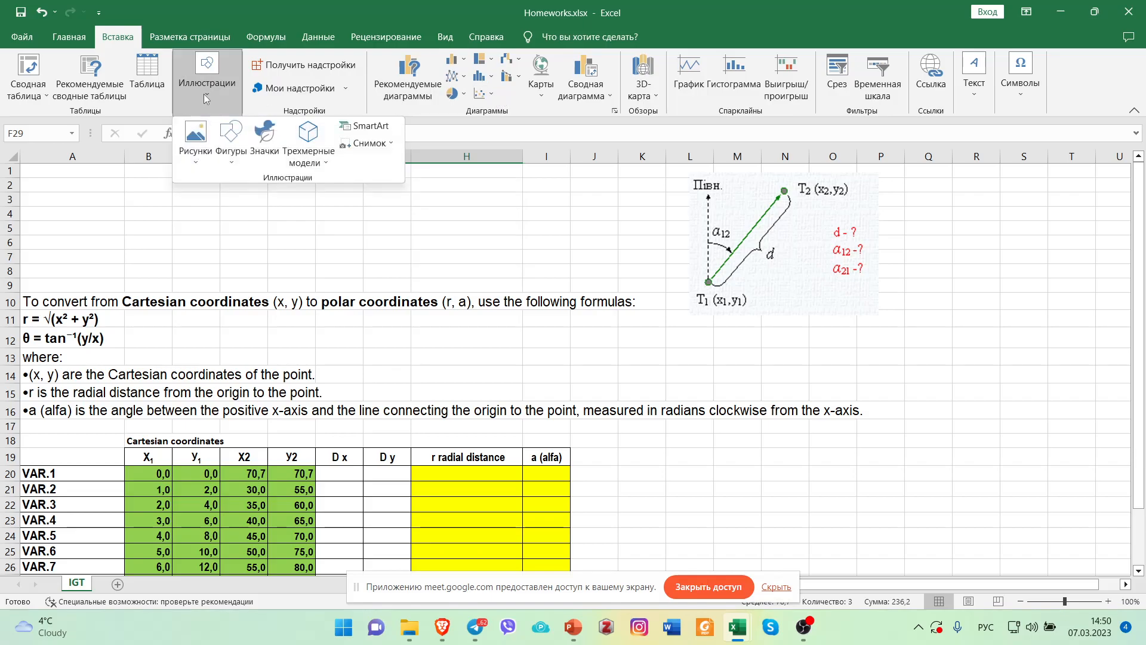
click(231, 143)
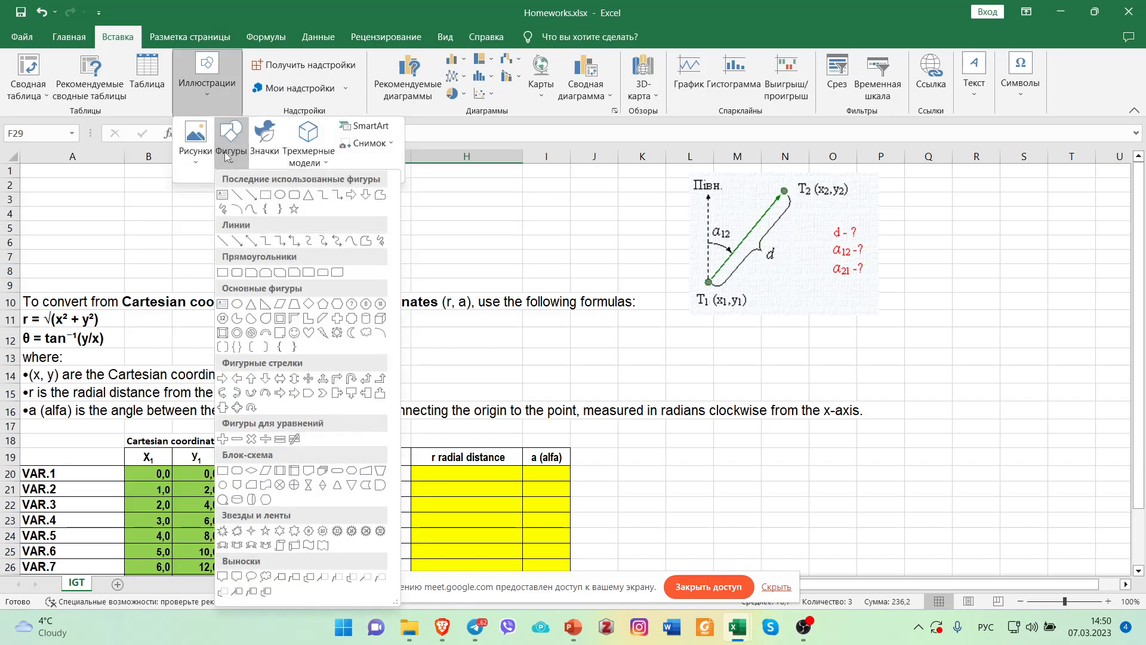
click(252, 196)
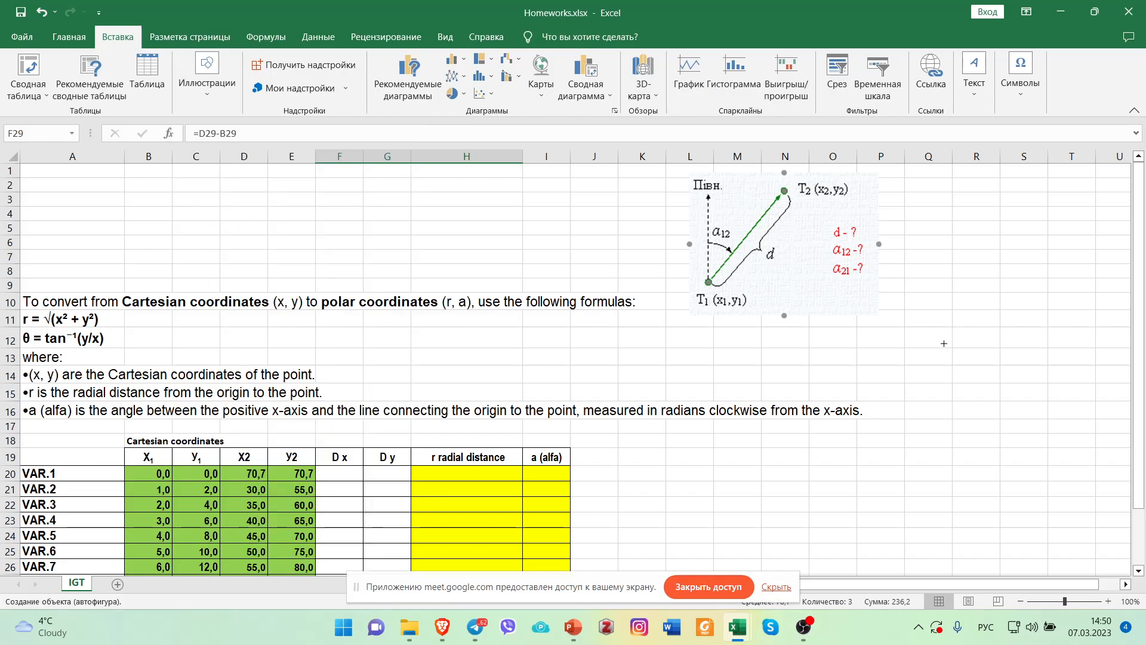
drag(953, 347, 955, 181)
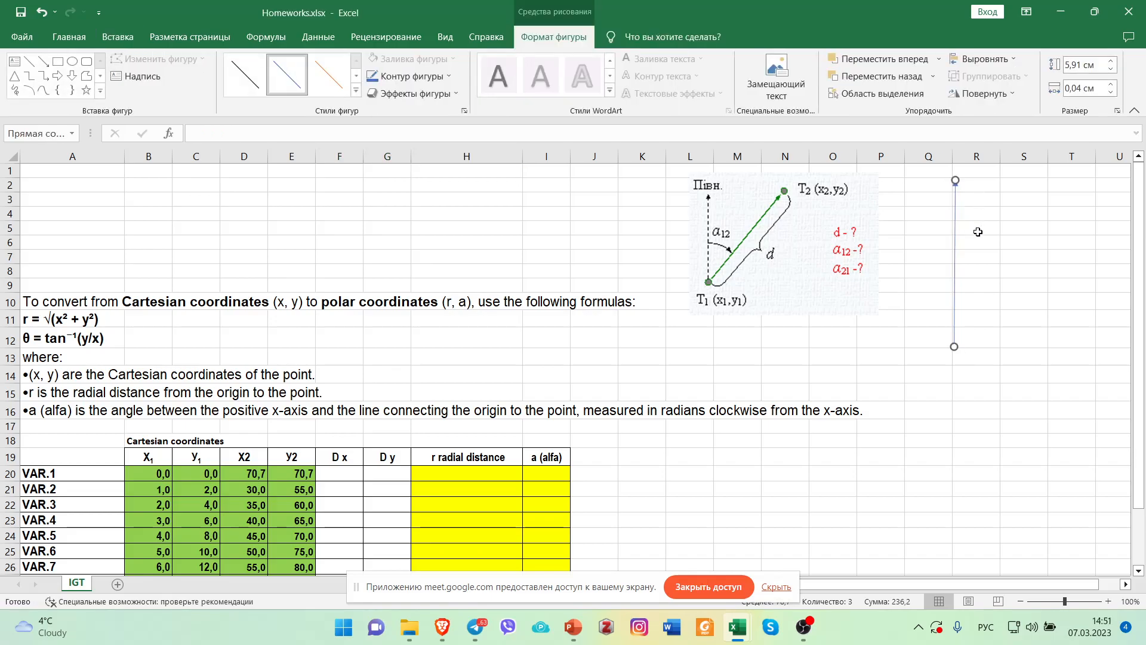
click(989, 318)
click(956, 280)
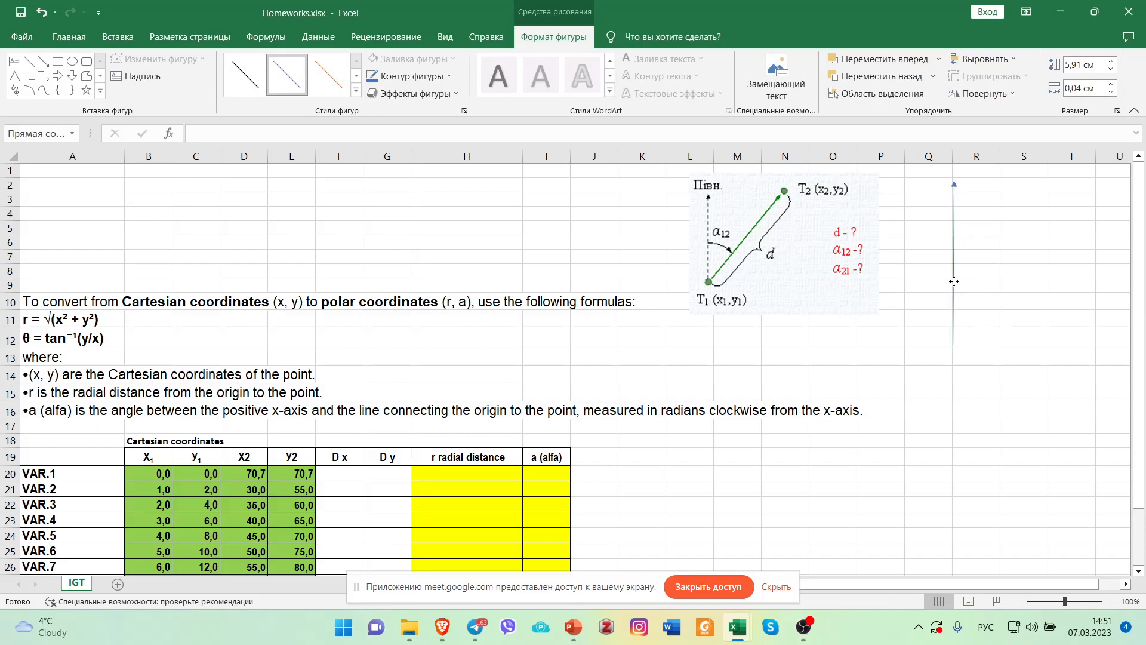
drag(954, 180, 953, 180)
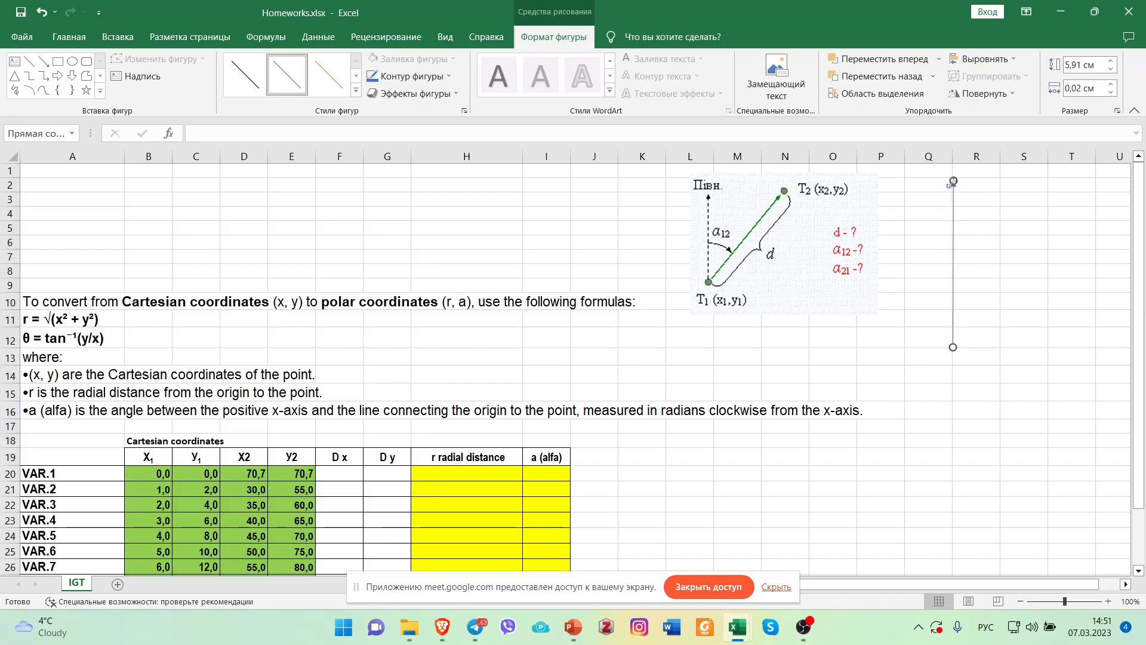
Apply the black line style to the vertical arrow and set its outline thickness to 3 pt.
click(257, 89)
click(414, 77)
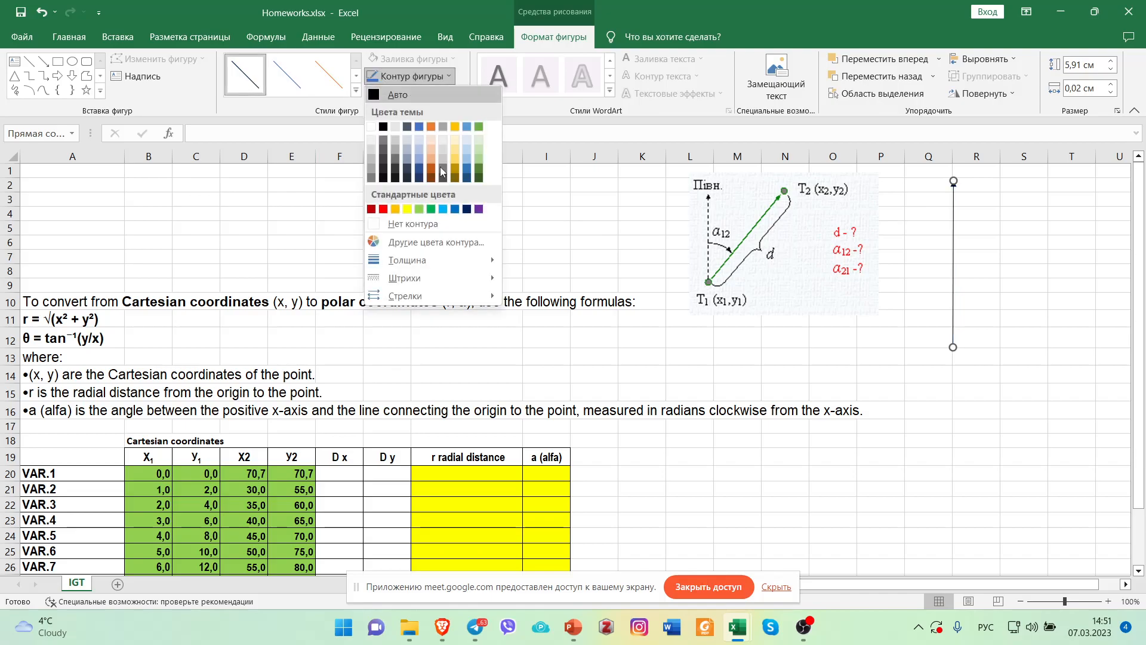
mouse_move(430, 264)
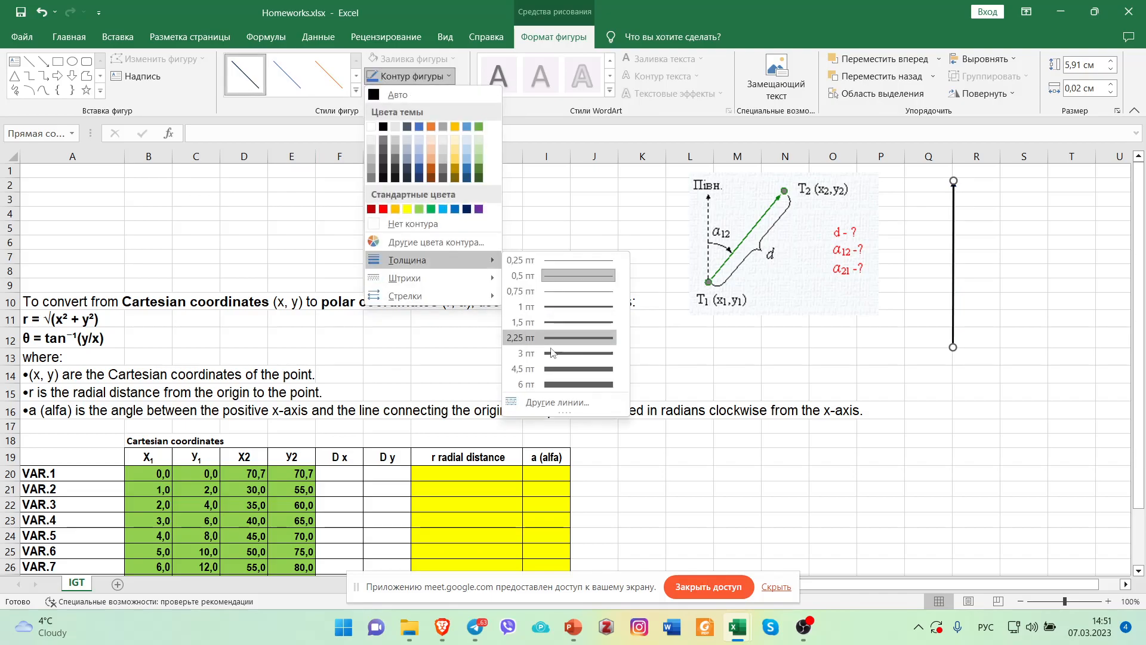
click(553, 353)
click(1020, 318)
click(982, 335)
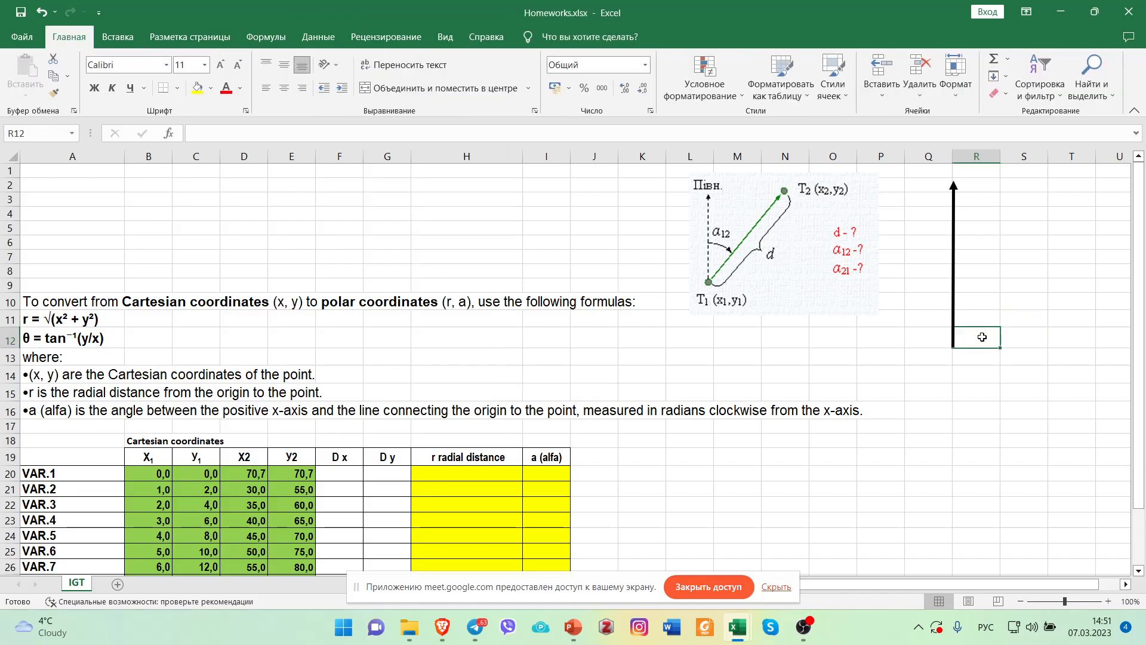
Duplicate the vertical arrow and lay the copy horizontally from its base, pointing away from it, to form the second axis.
click(955, 323)
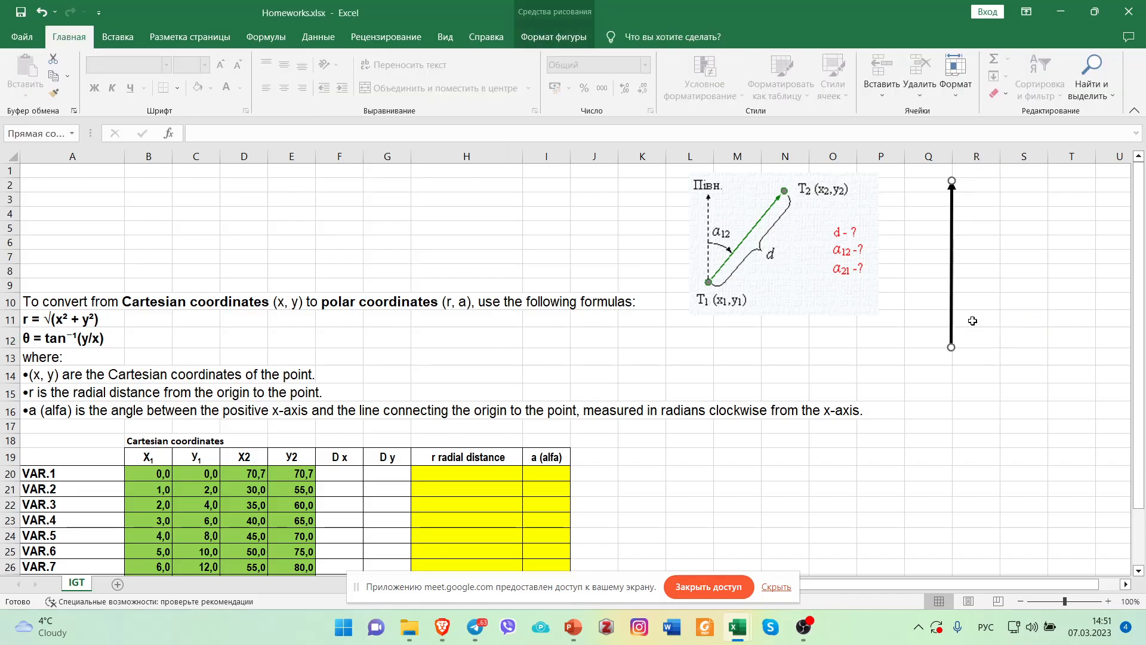
key(ctrl+c)
key(ctrl+v)
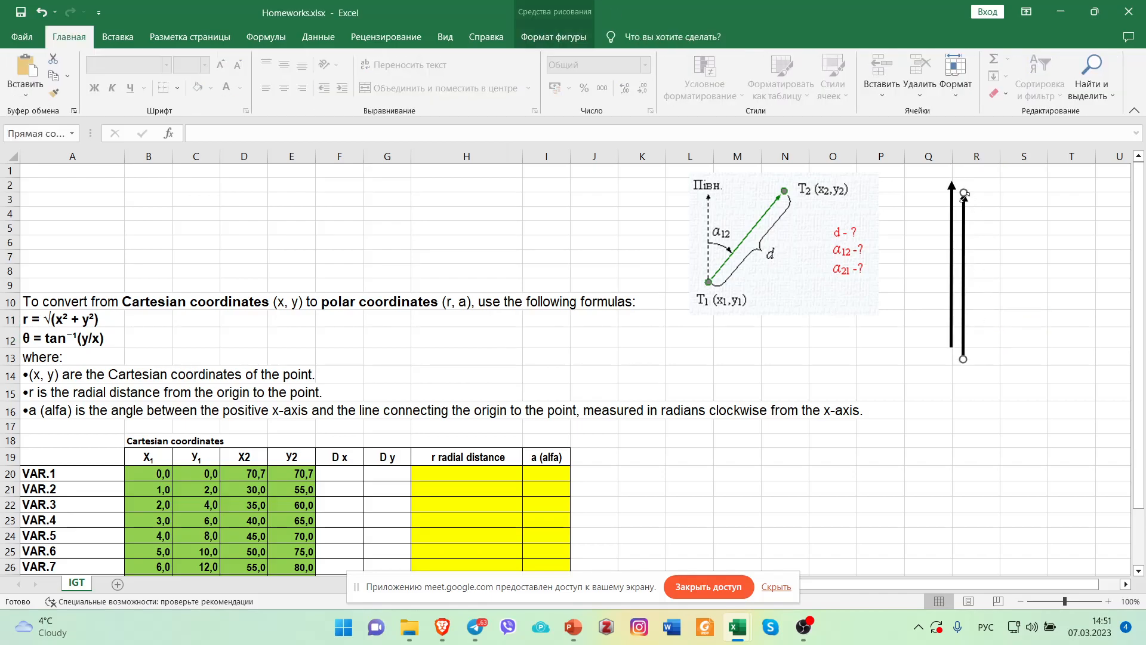
drag(963, 193, 1092, 357)
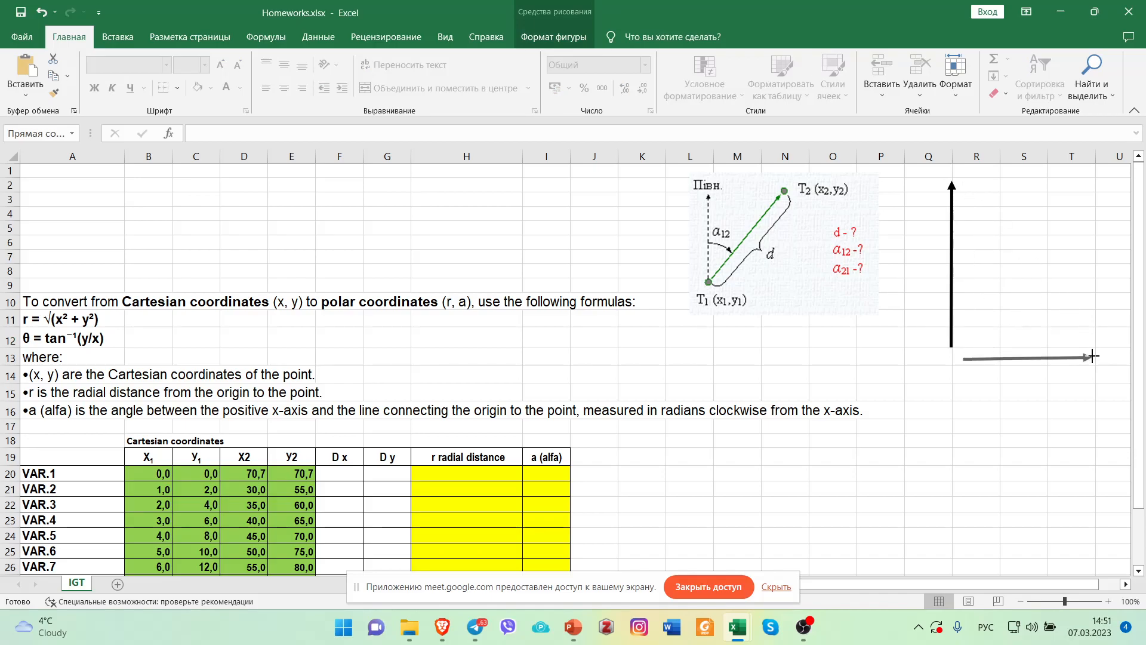
drag(1009, 361, 996, 347)
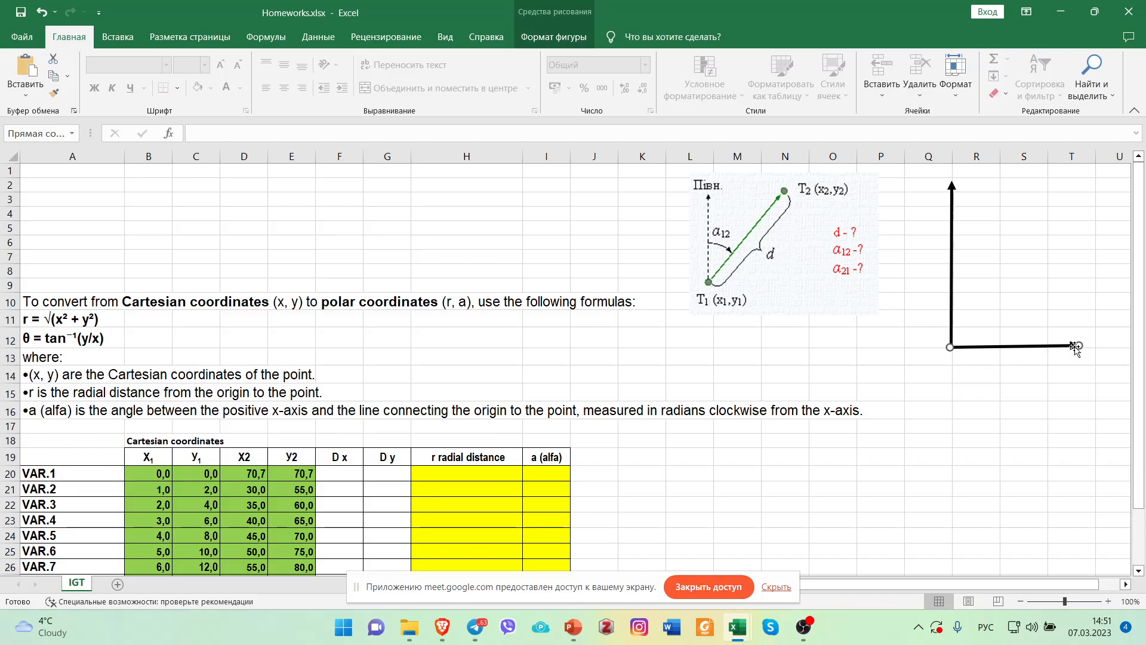
drag(1076, 346, 1042, 348)
click(918, 303)
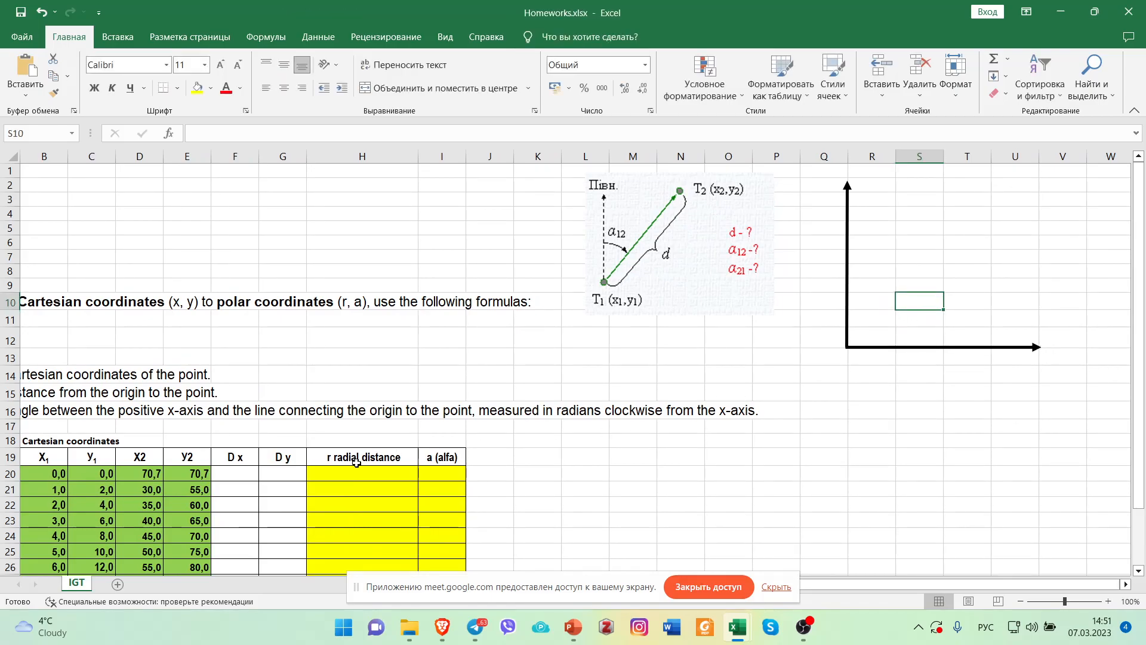
Review the VAR.10 results in the table and return to the drawn coordinate axes.
scroll(359, 464, down, 3)
scroll(360, 463, down, 2)
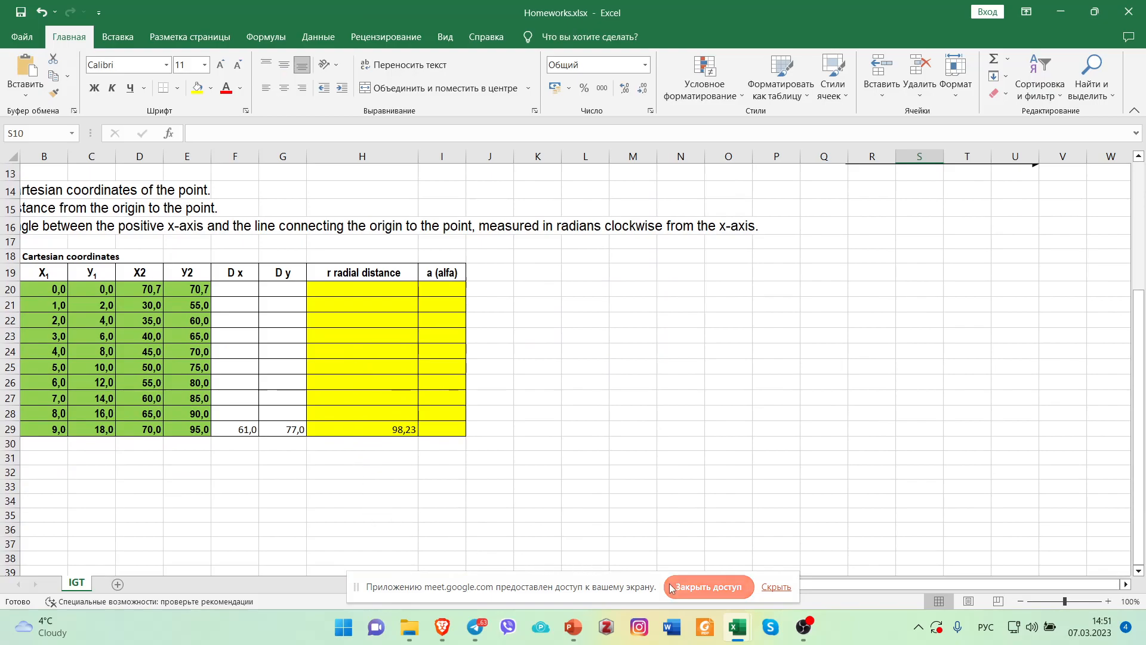
scroll(594, 421, up, 4)
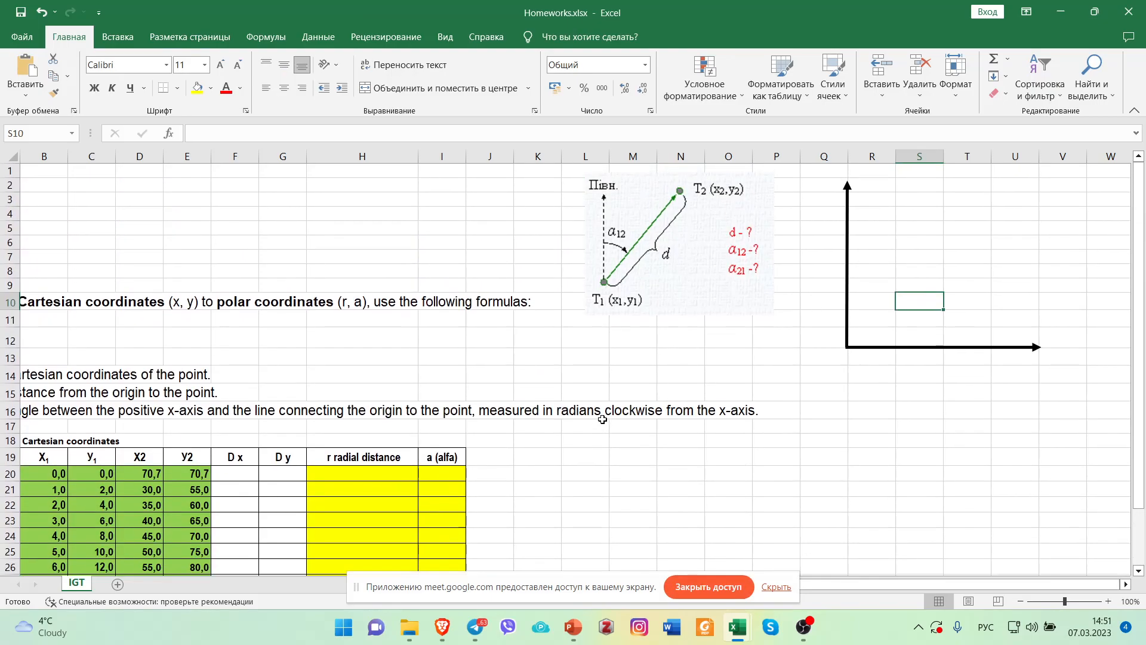
click(709, 340)
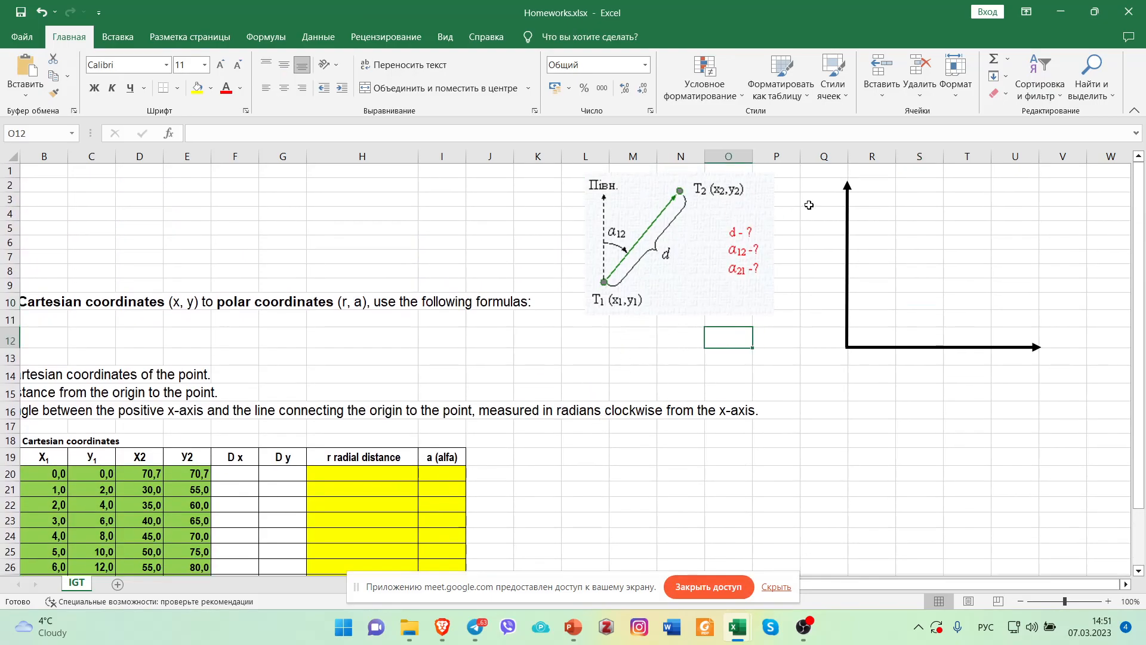
click(870, 186)
key(alt+shift)
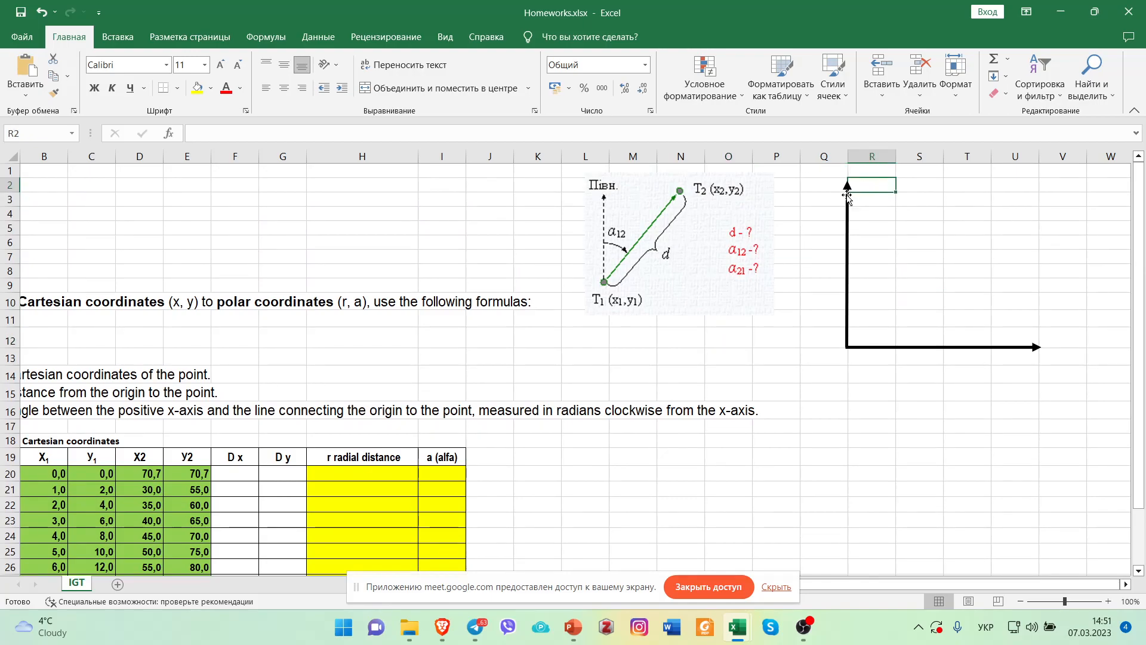
text(ч)
key(BackSpace)
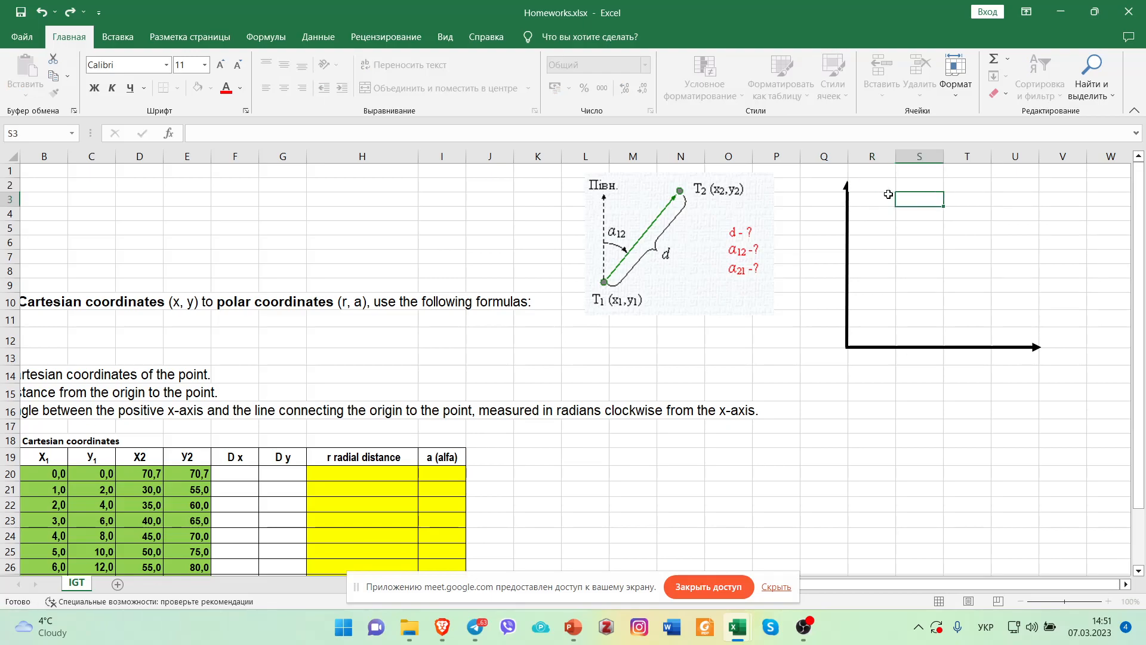
Label the drawn axes by entering X in cell R2 beside the vertical arrow and Y in cell V13 at the horizontal arrow's tip.
key(Escape)
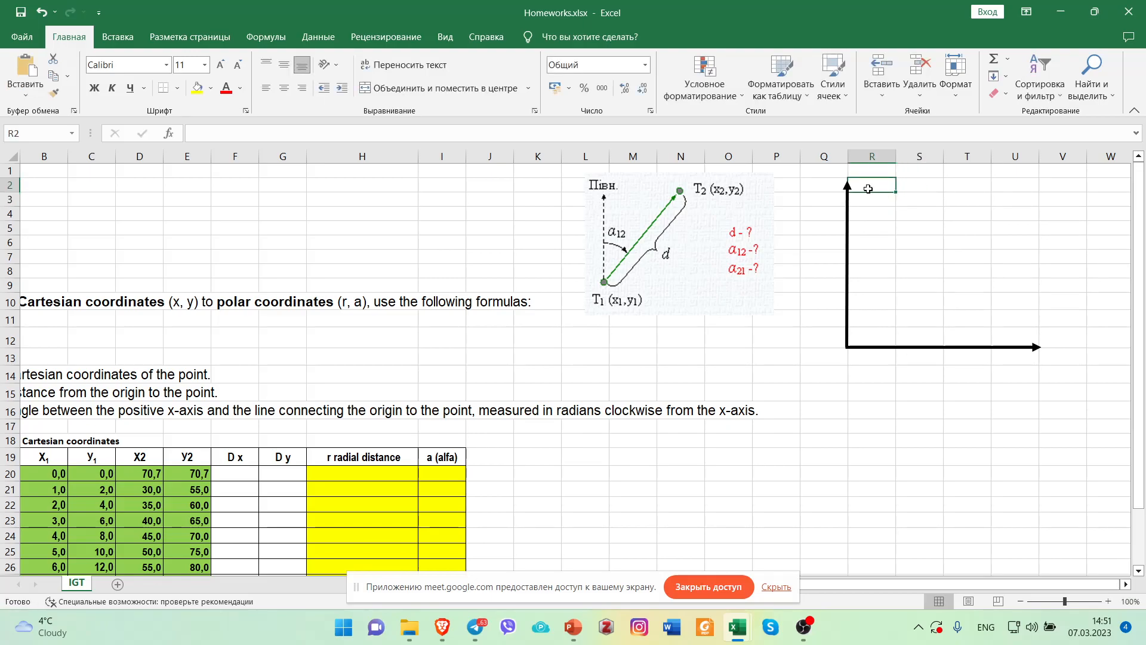
text(X)
click(1054, 358)
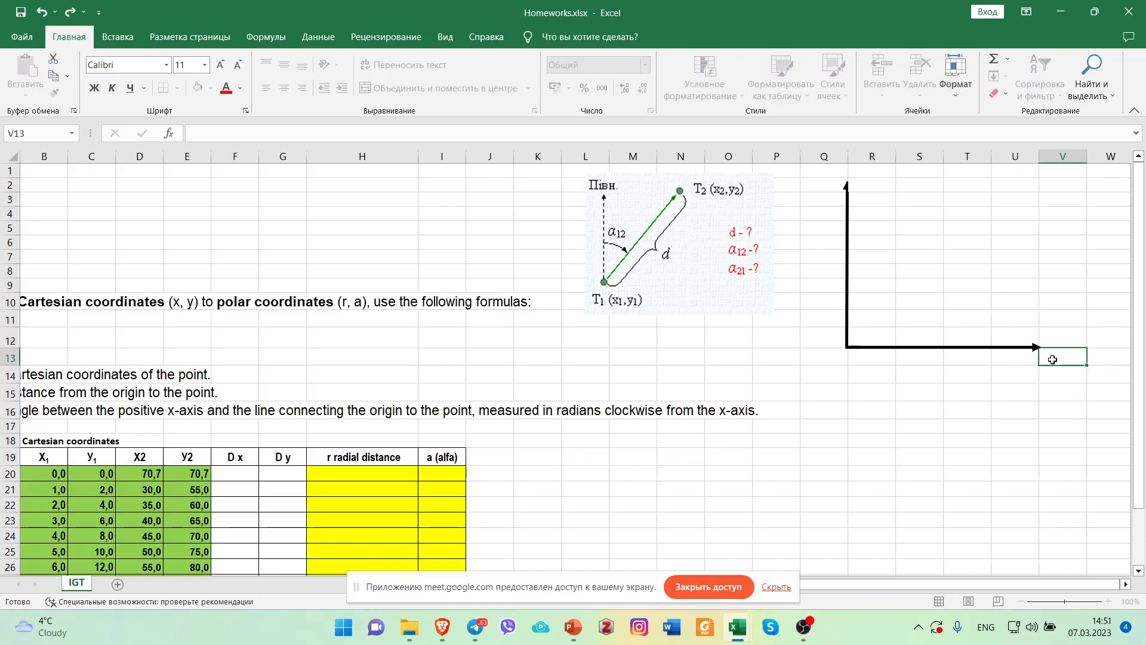
text(Y)
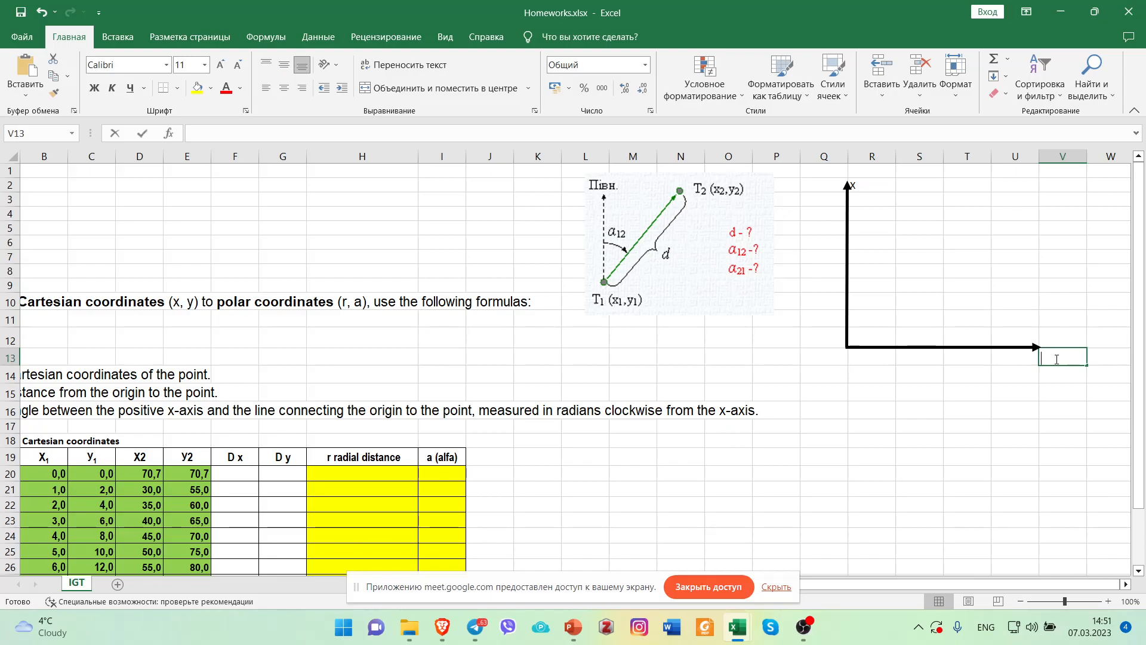
click(1015, 391)
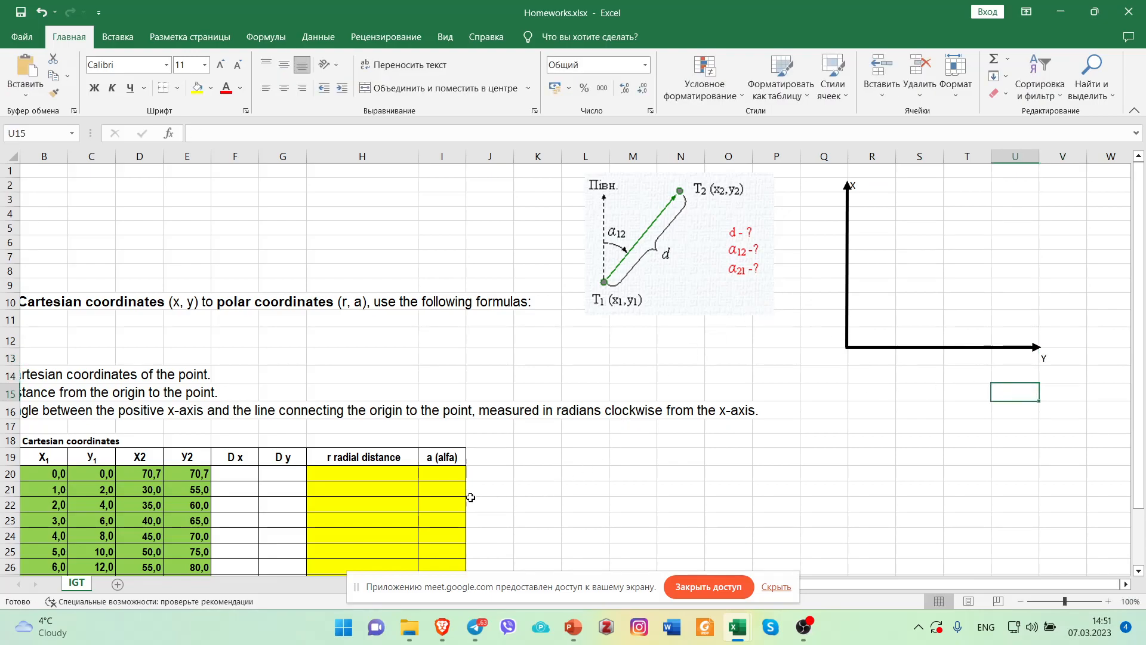
Review the coordinate table against the drawn axes and inspect the D x and D y formulas in cells F29 and G29.
scroll(496, 487, down, 1)
scroll(496, 487, down, 2)
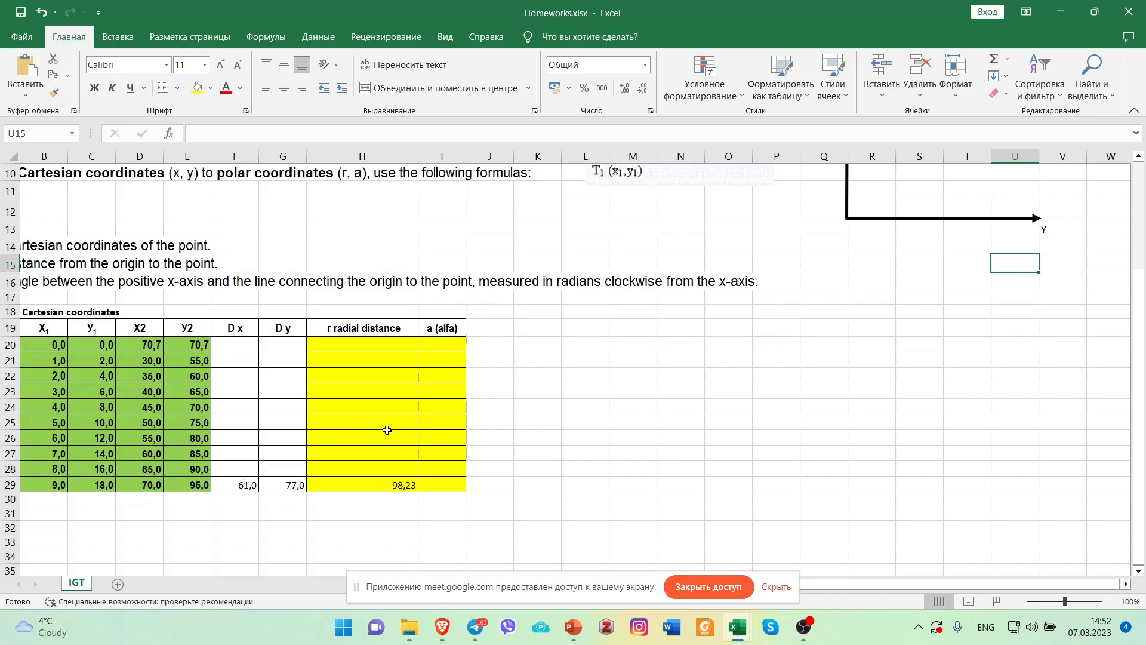
scroll(603, 455, up, 3)
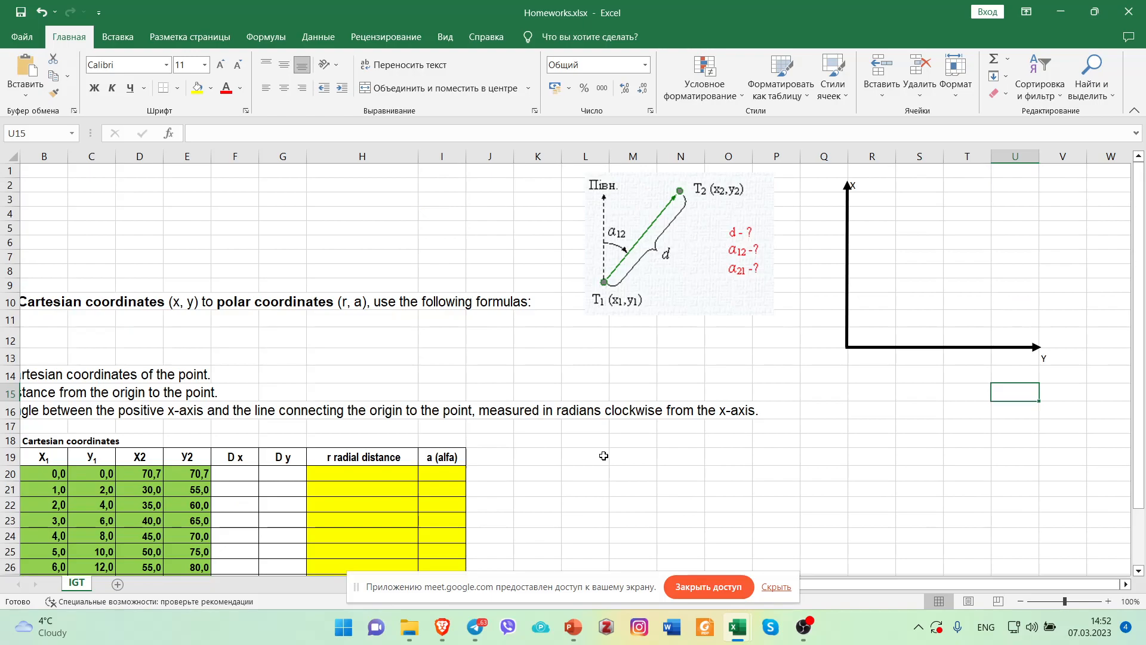
scroll(603, 456, down, 2)
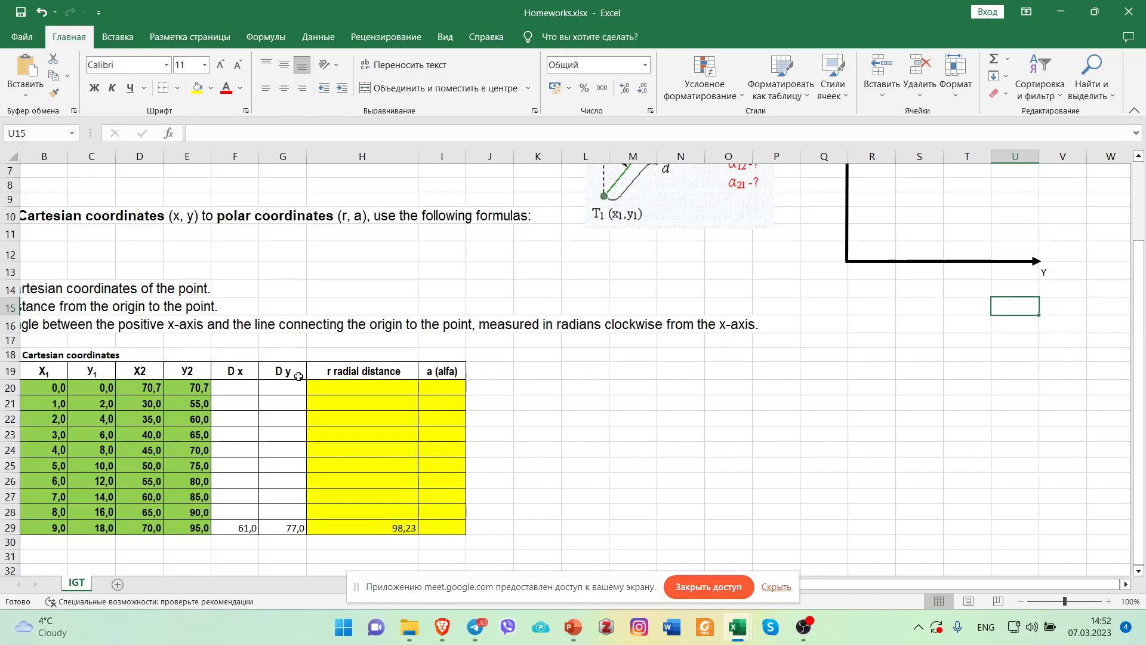
click(236, 529)
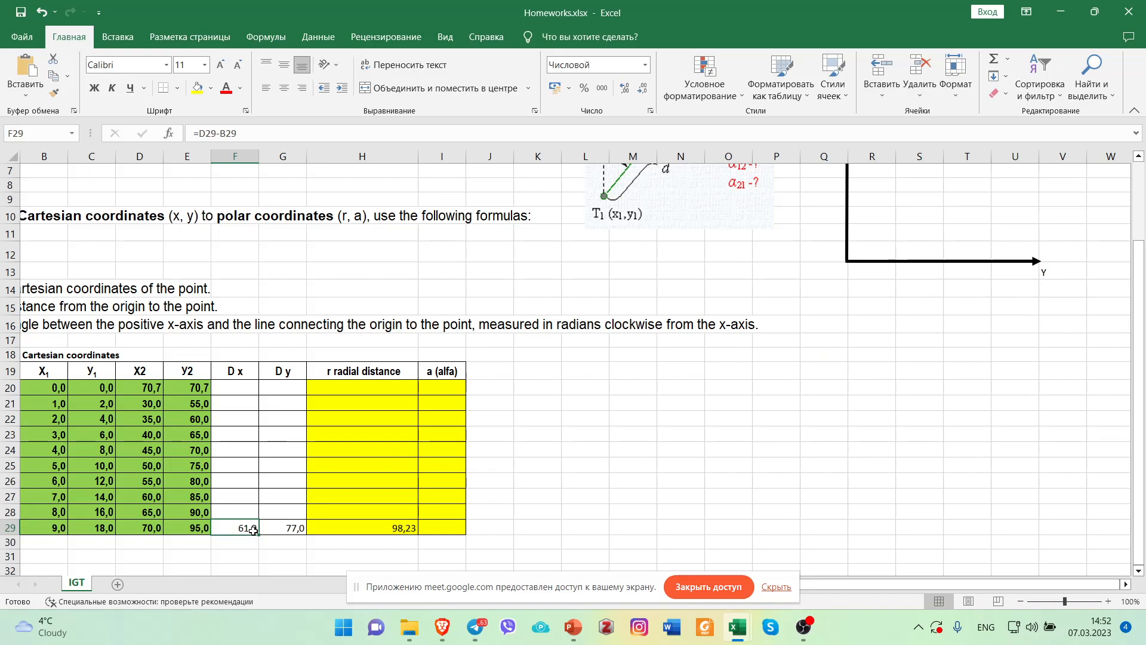
click(285, 531)
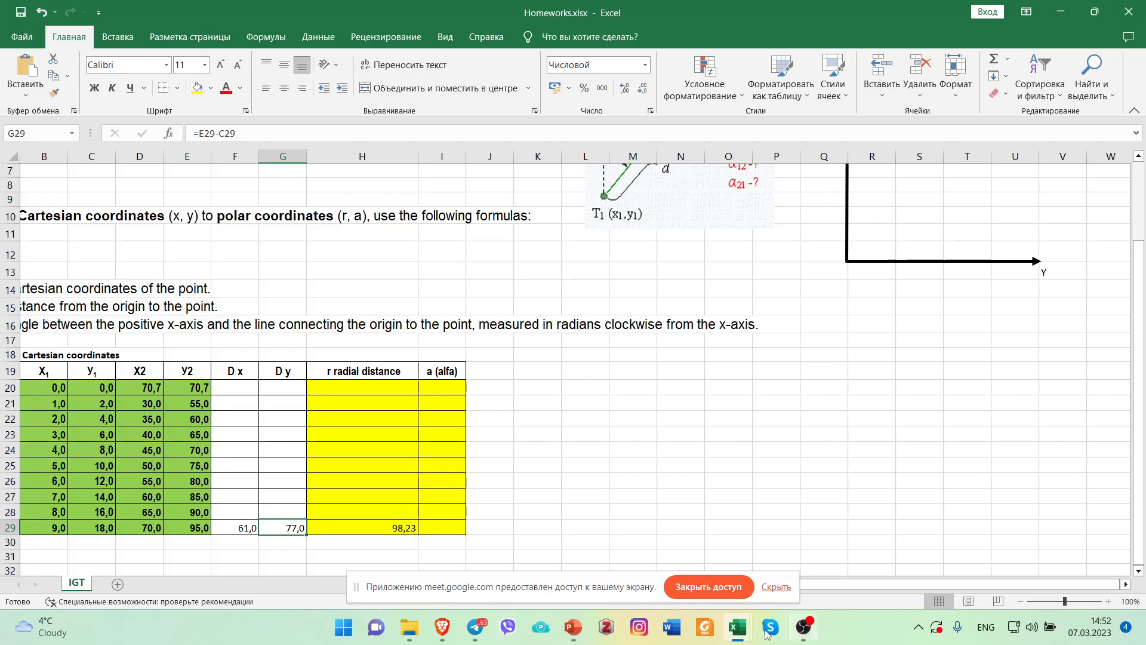
Switch to the студ Задачі 2022.xls workbook and copy a screen capture of the four-quadrant angle diagram to the clipboard.
mouse_move(737, 632)
click(686, 537)
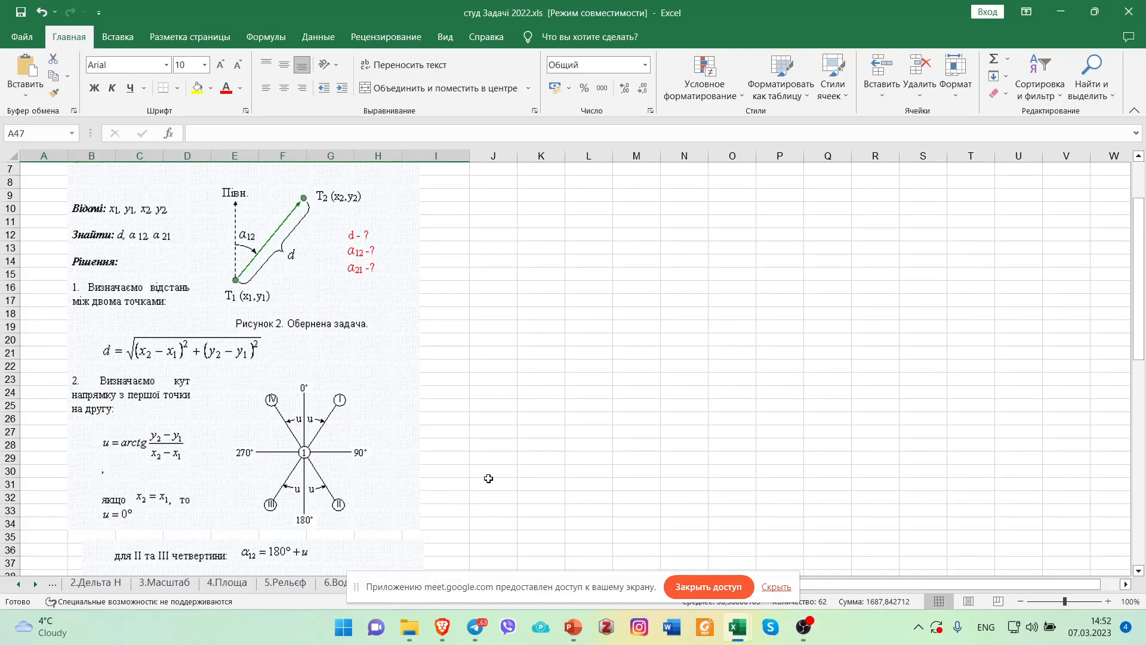
key(Print)
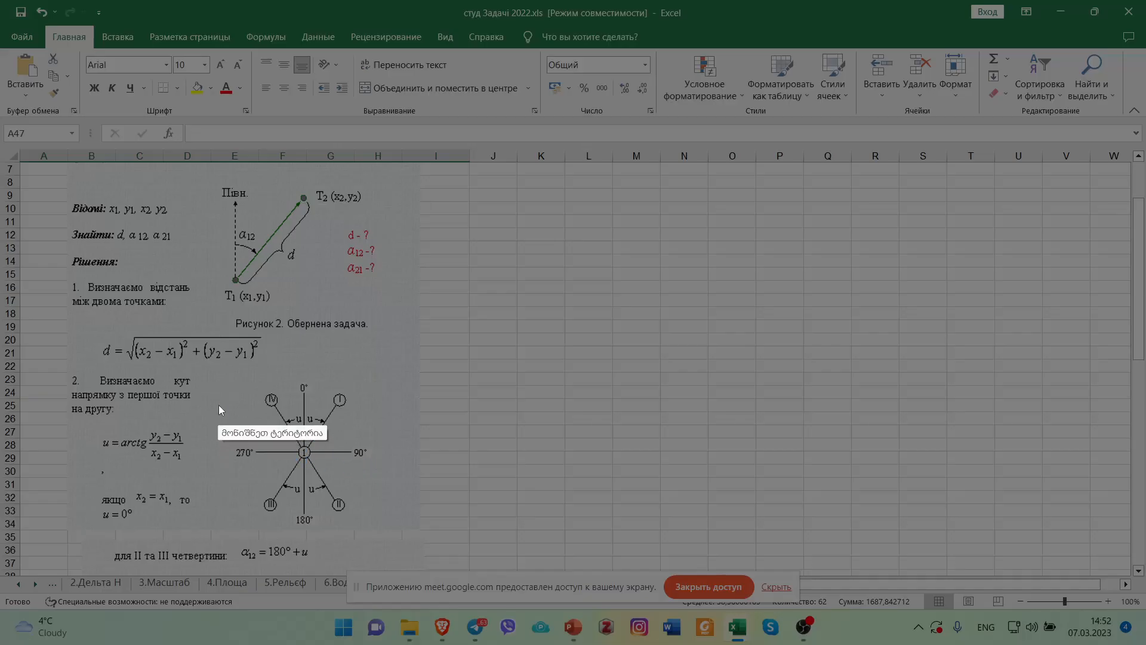
drag(230, 375, 376, 534)
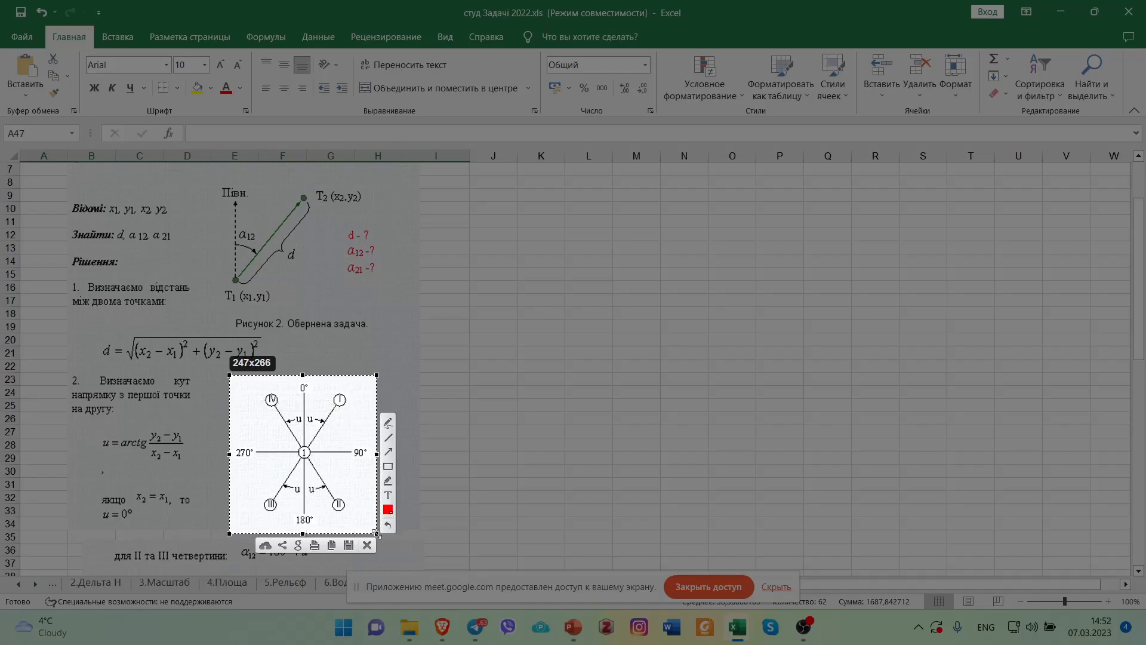
click(332, 547)
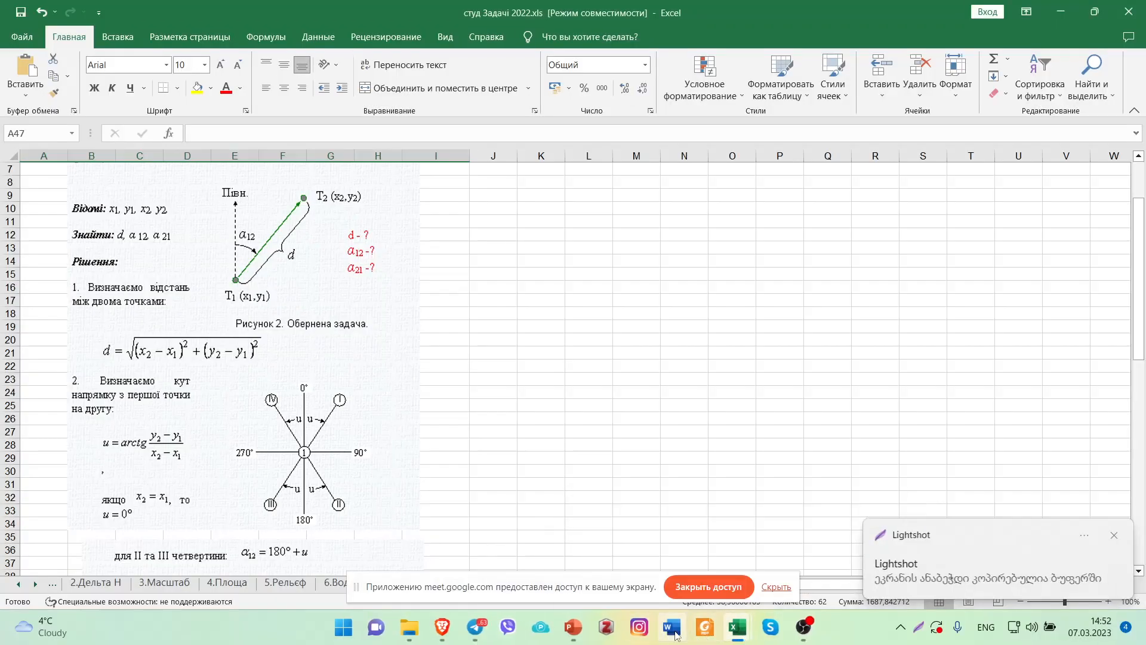
Return to Homeworks.xlsx, paste the quadrant diagram into the blank cells beside the coordinate table, and shift it slightly toward the table.
mouse_move(738, 634)
click(805, 567)
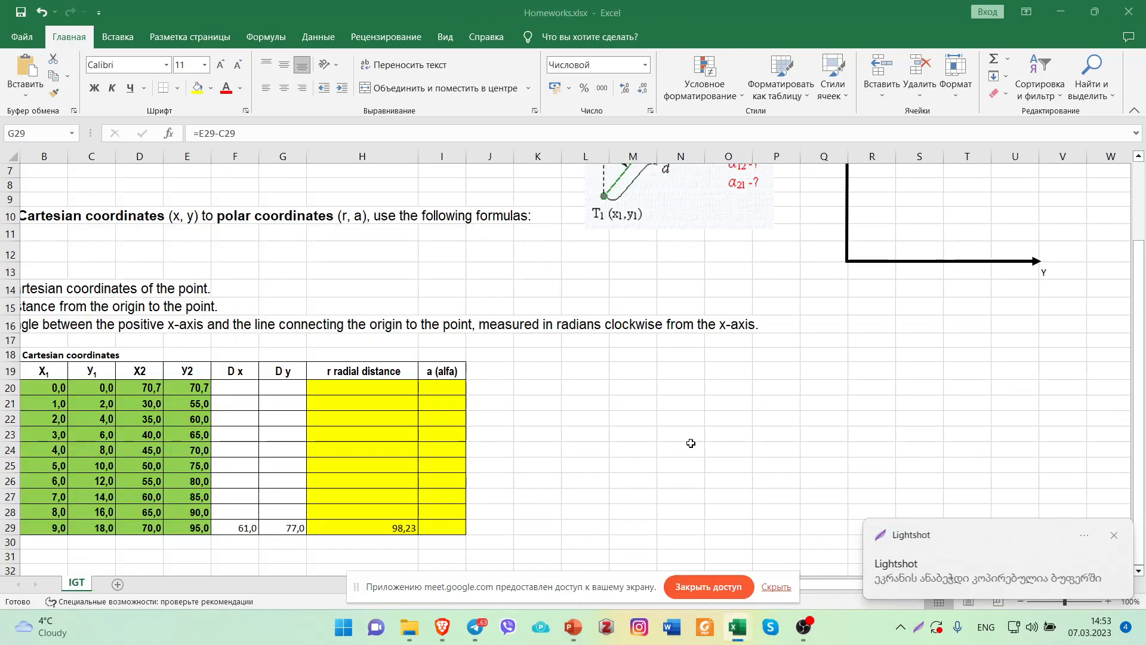
click(879, 331)
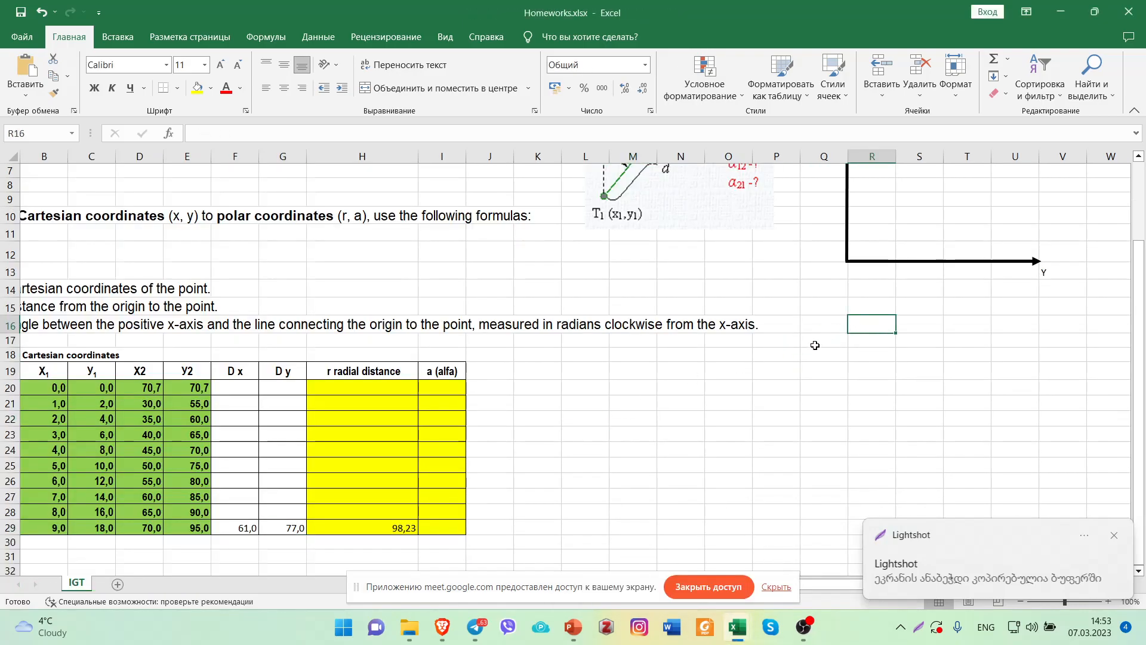
click(618, 370)
key(ctrl+v)
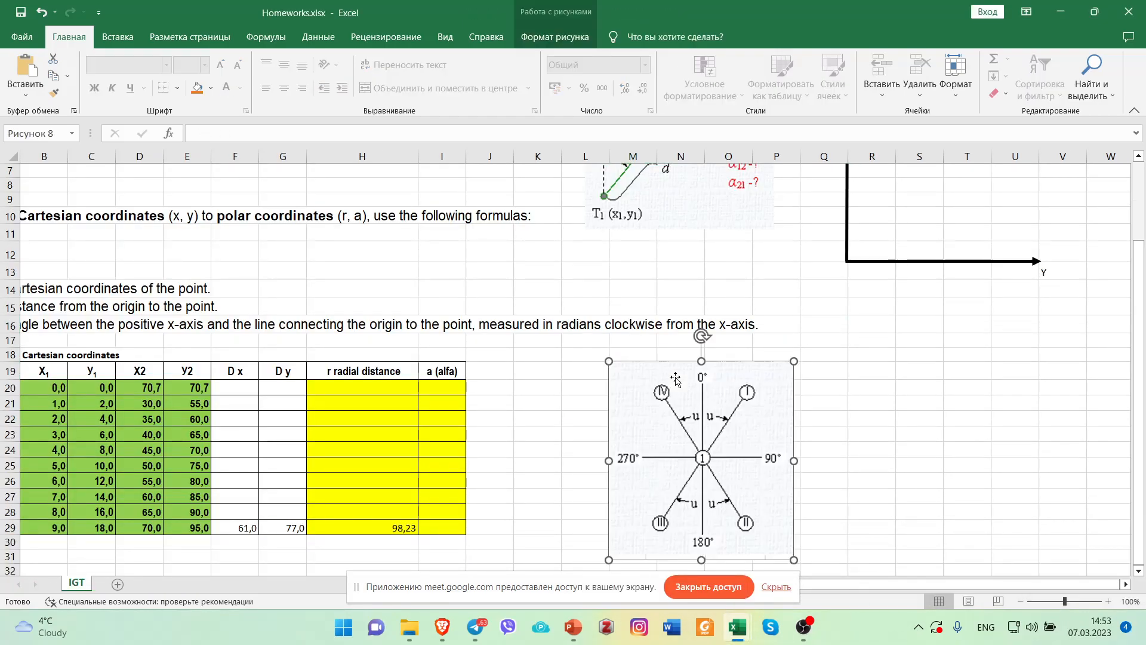
drag(778, 378, 765, 375)
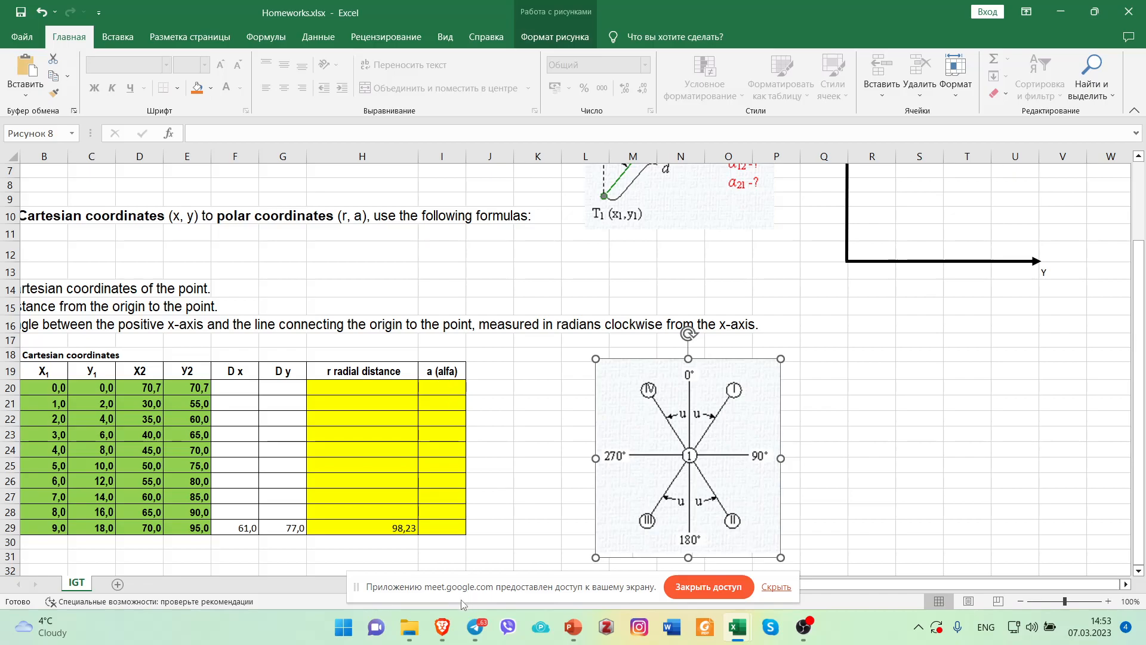
Switch to the _06_GEODETIC CALCULATIONS.pptx presentation in PowerPoint and open the start page listing recent presentations.
mouse_move(447, 630)
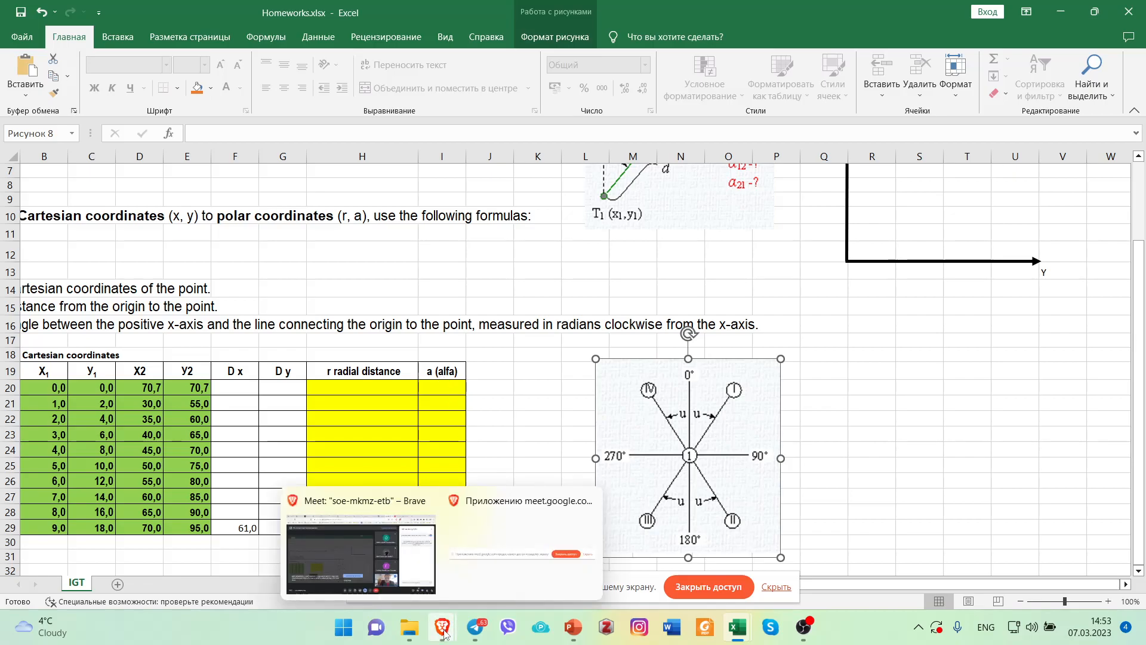
click(573, 627)
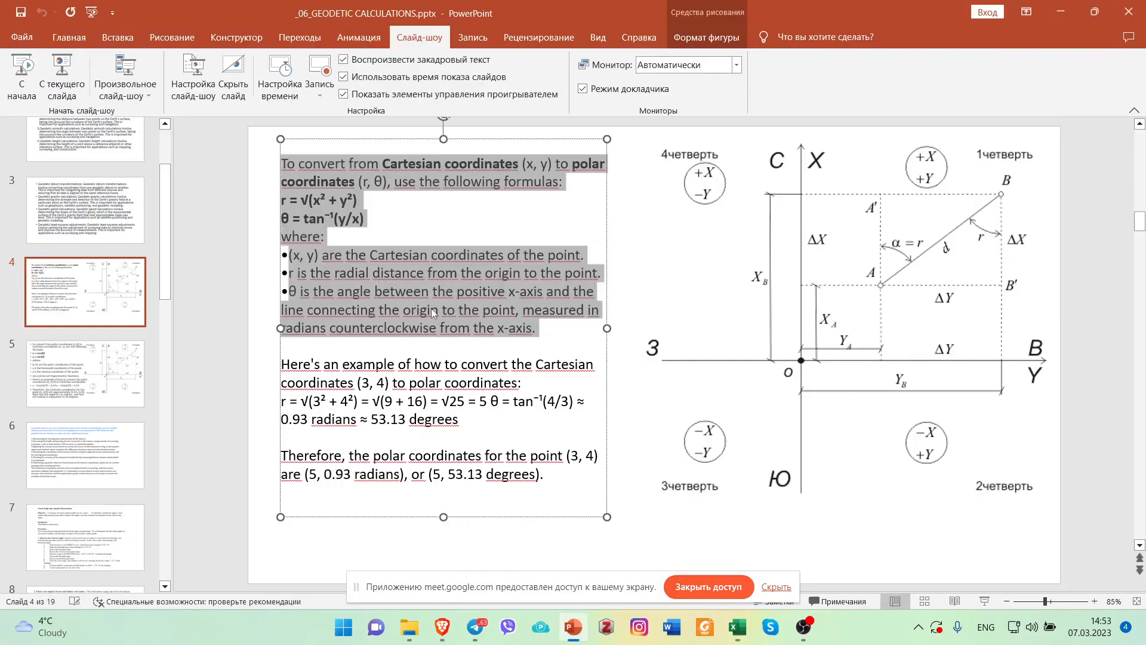
drag(166, 263, 175, 206)
click(22, 37)
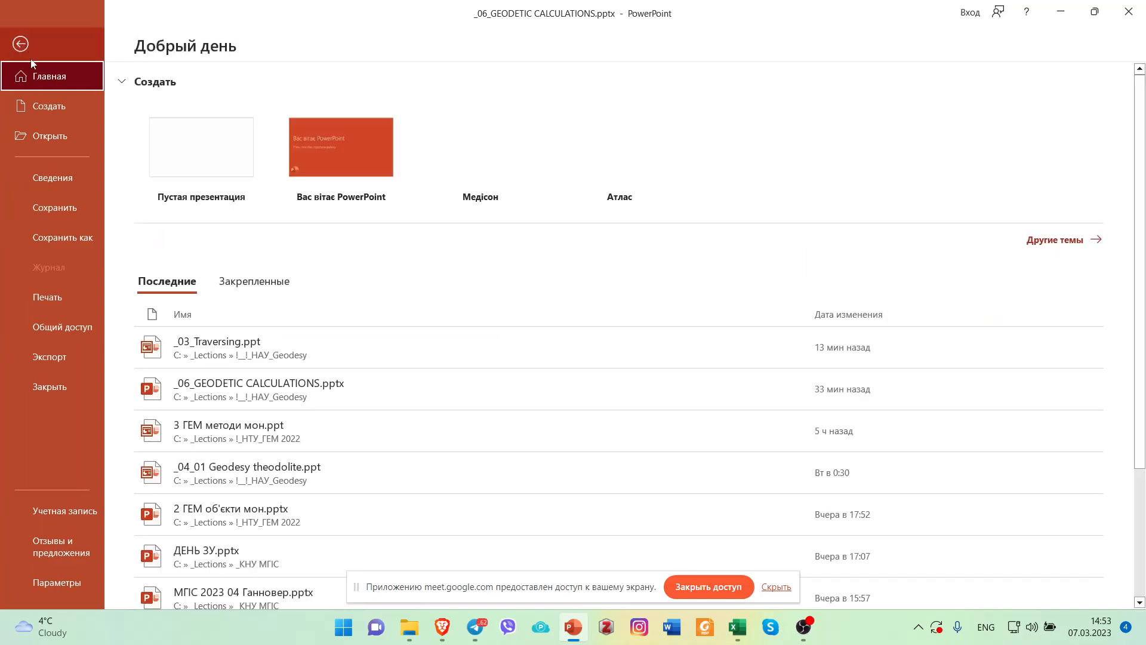